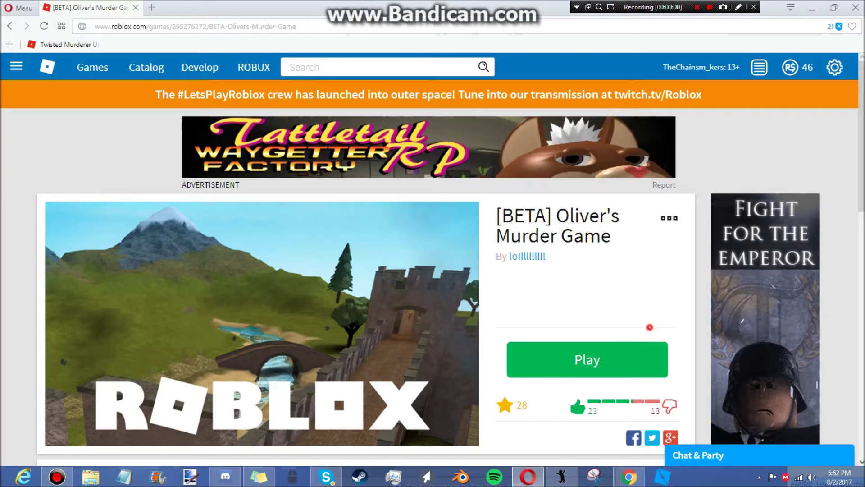
From the Roblox catalog, open the profile page of the player whose look is copied and examine it.
click(650, 328)
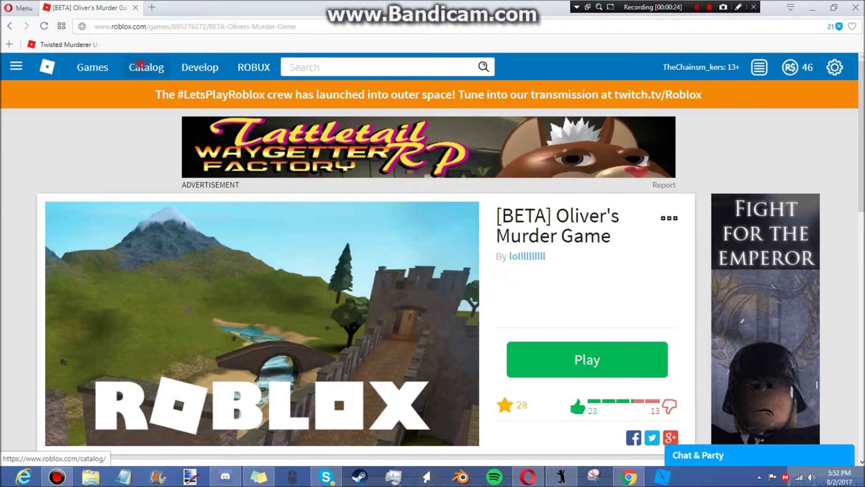
click(147, 67)
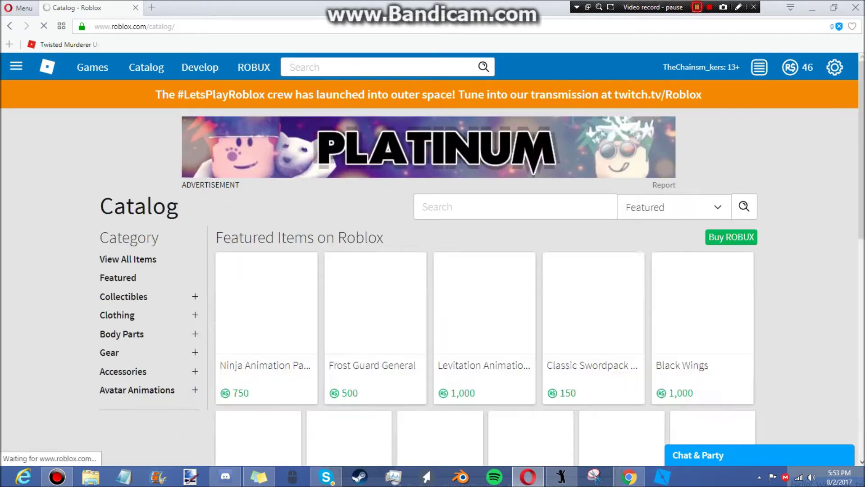
click(757, 135)
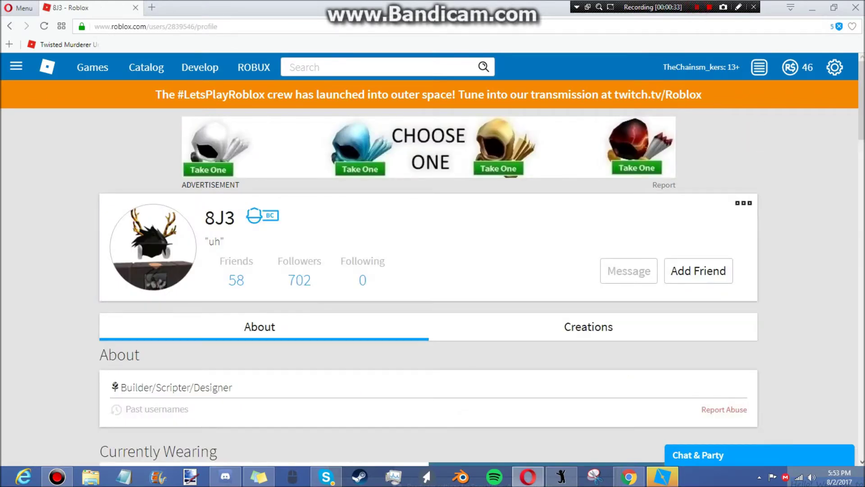
scroll(757, 135, down, 7)
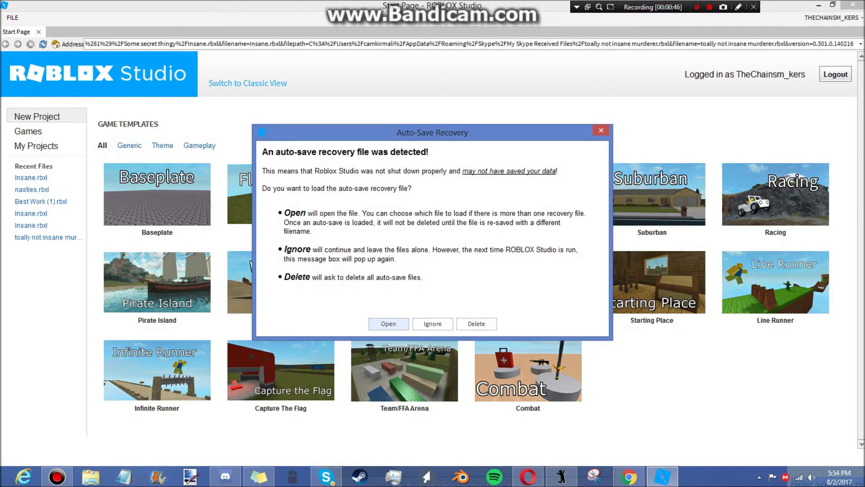
Switch to ROBLOX Studio, dismiss the auto-save recovery prompt and create a new place from the Baseplate template.
click(598, 129)
click(151, 190)
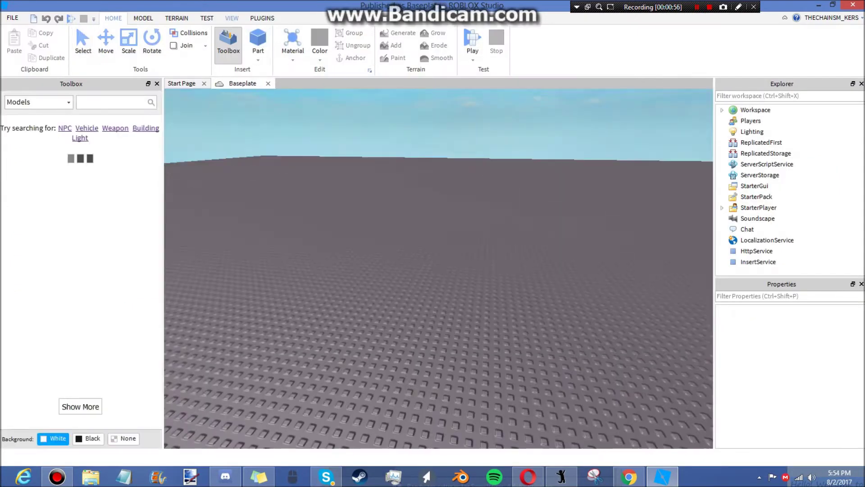
Make sure the Explorer and Properties panels are displayed and close the Toolbox.
click(230, 18)
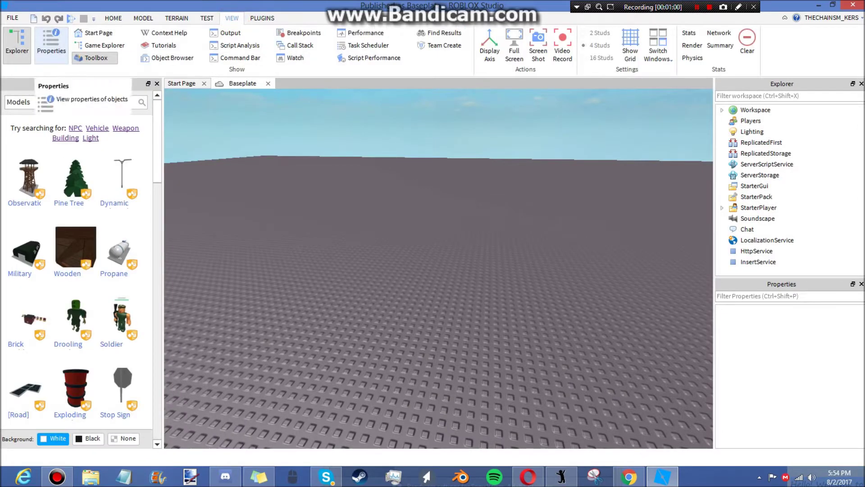
click(51, 43)
click(51, 43)
click(18, 45)
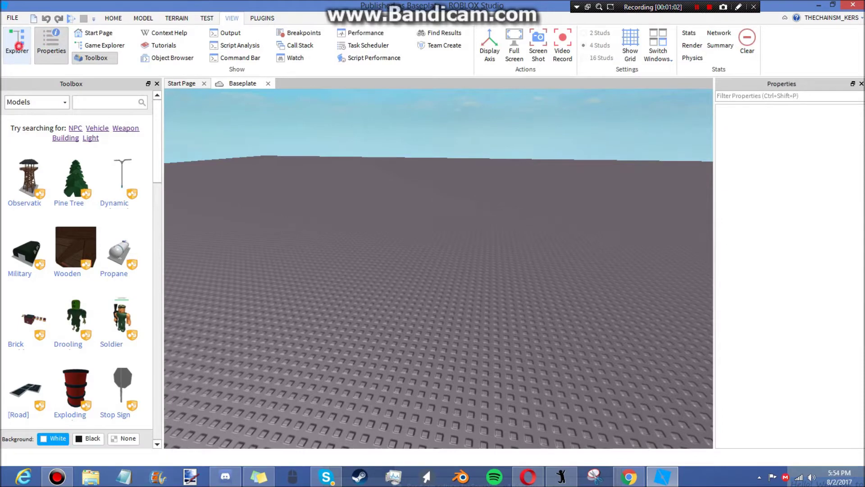
click(18, 45)
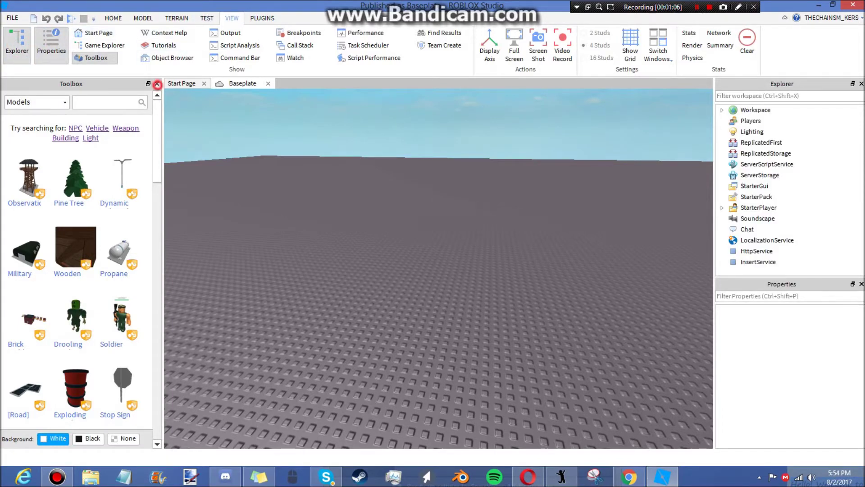
click(157, 84)
Start a play test and set the local player's CharacterAppearanceId to the chosen profile's user ID.
click(207, 18)
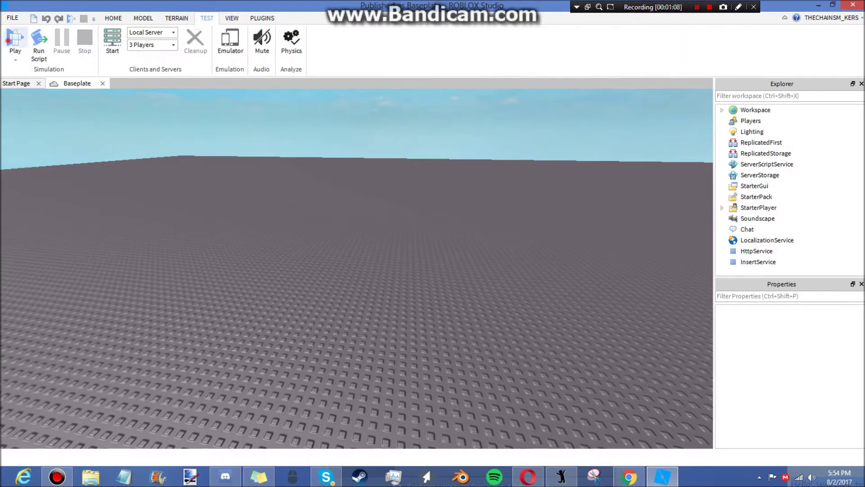
click(15, 40)
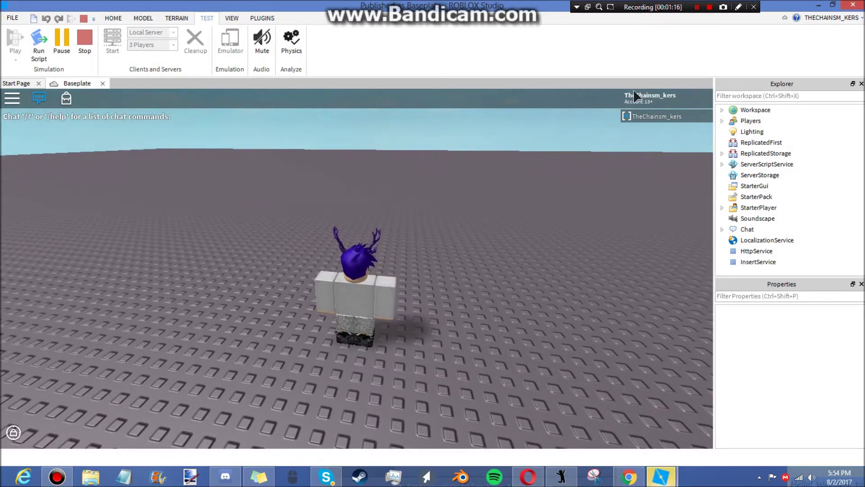
click(733, 121)
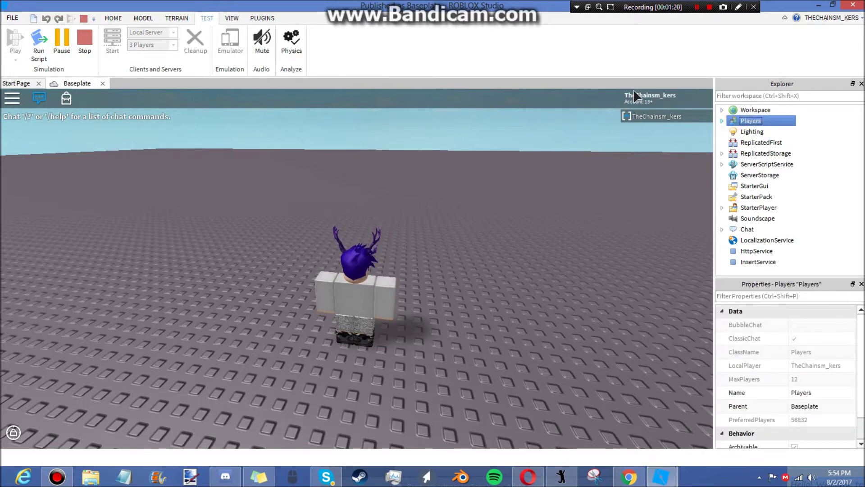
click(723, 120)
click(751, 128)
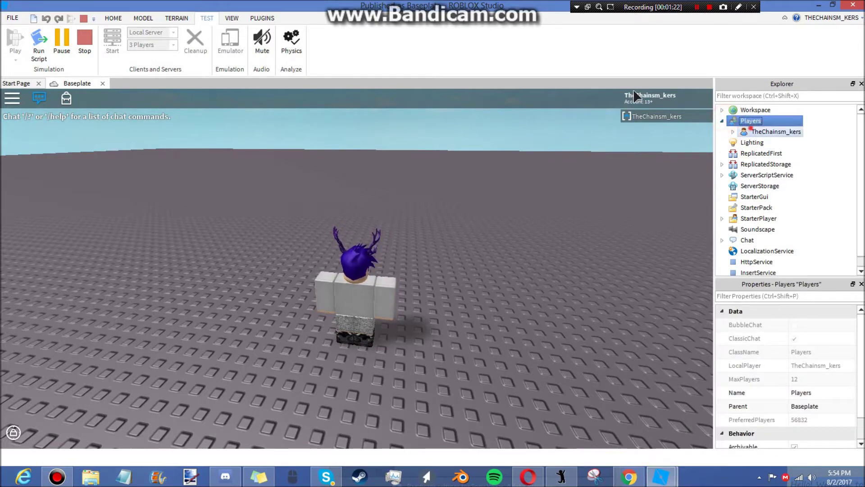
click(776, 131)
click(834, 365)
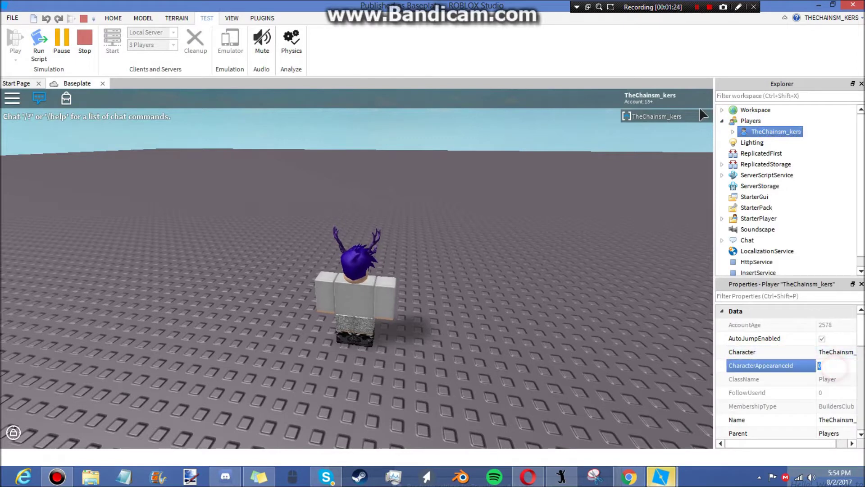
text(2839546)
key(Return)
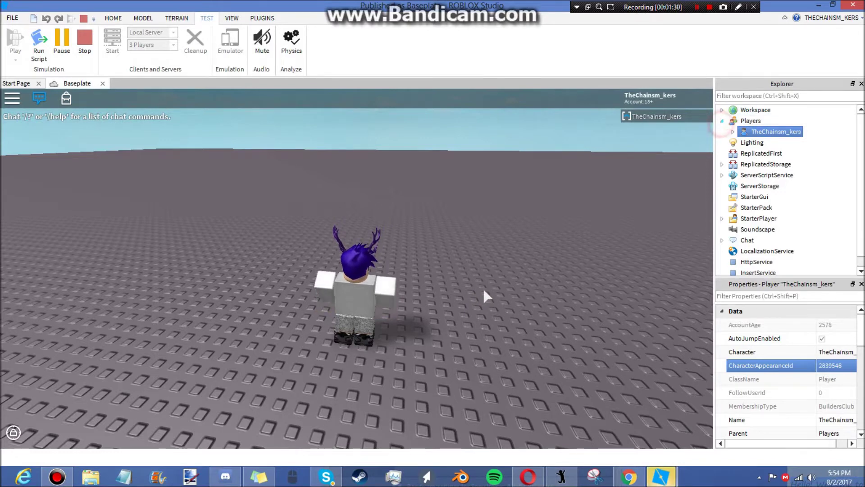
Reset the character in the running test so it respawns with the new appearance.
key(Escape)
key(r)
click(332, 295)
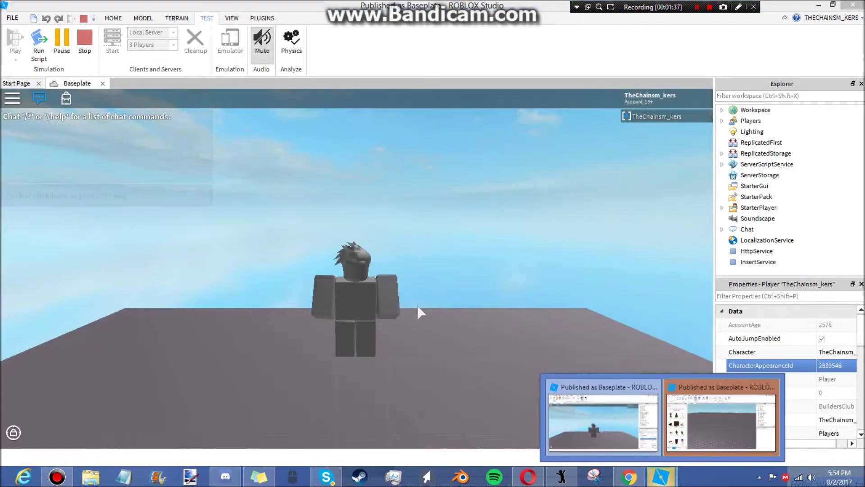
Walk the respawned character around the baseplate and examine its new appearance.
right_drag(479, 138, 476, 139)
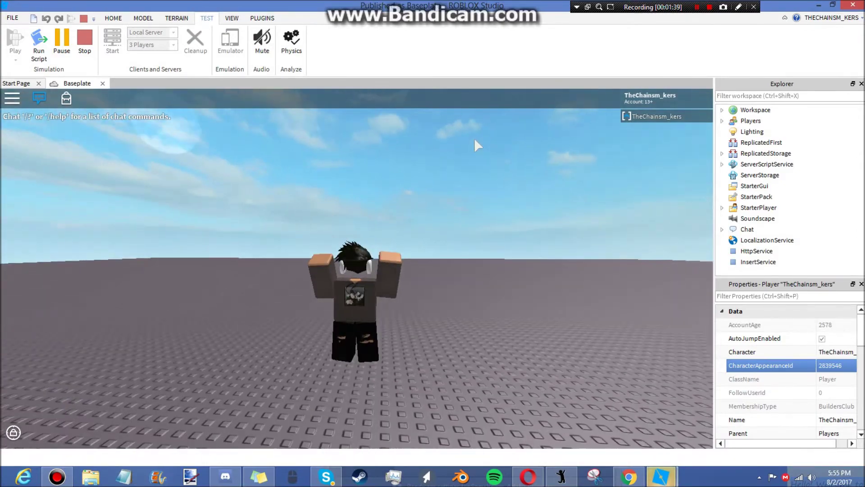
key(w)
right_click(481, 201)
right_drag(481, 202, 481, 201)
key(shift)
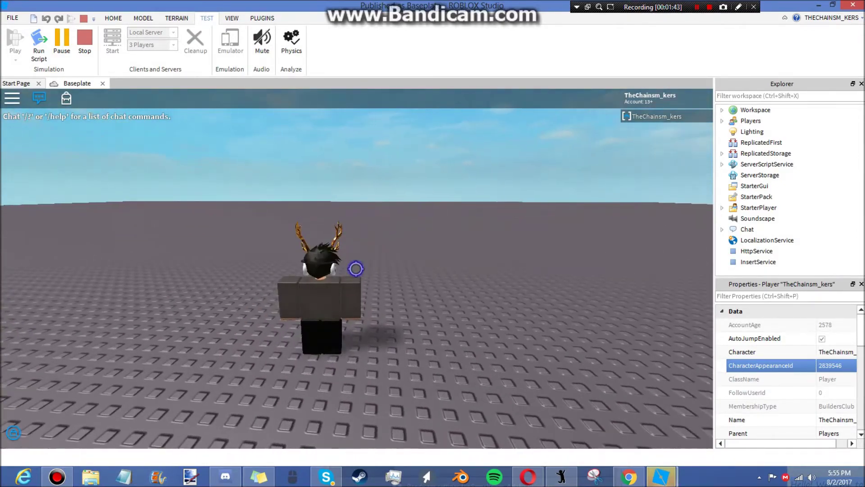
key(shift)
key(w)
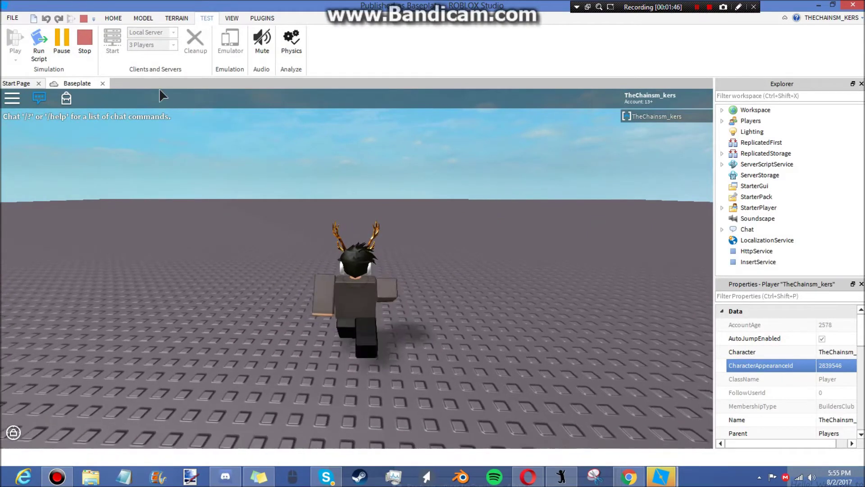
Pause the play test, ungroup the character in the Workspace and regroup all its parts as a new model.
click(64, 39)
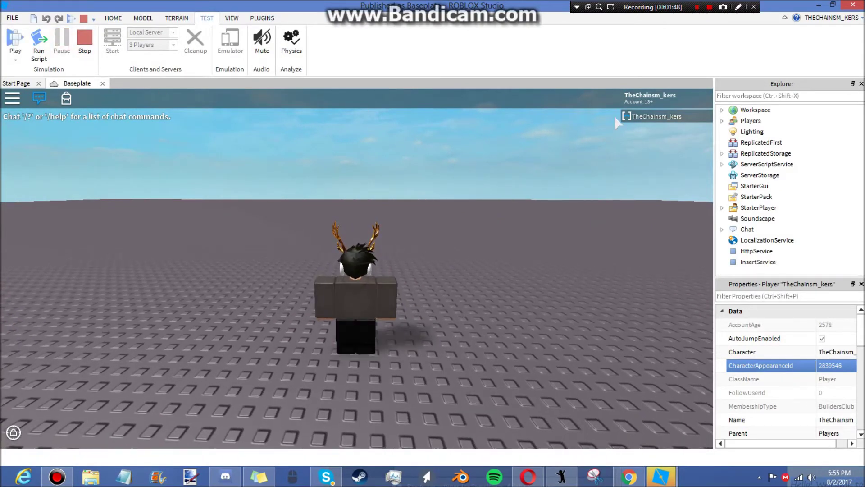
click(723, 110)
right_drag(529, 145, 558, 155)
click(774, 145)
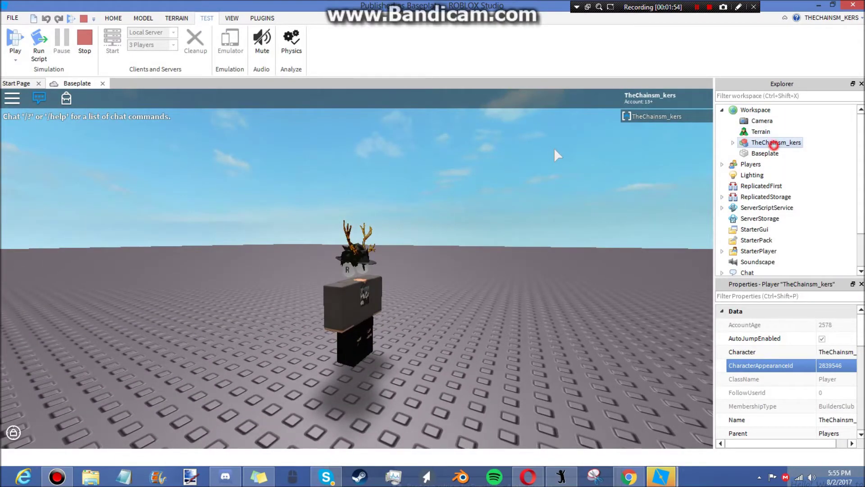
right_click(762, 145)
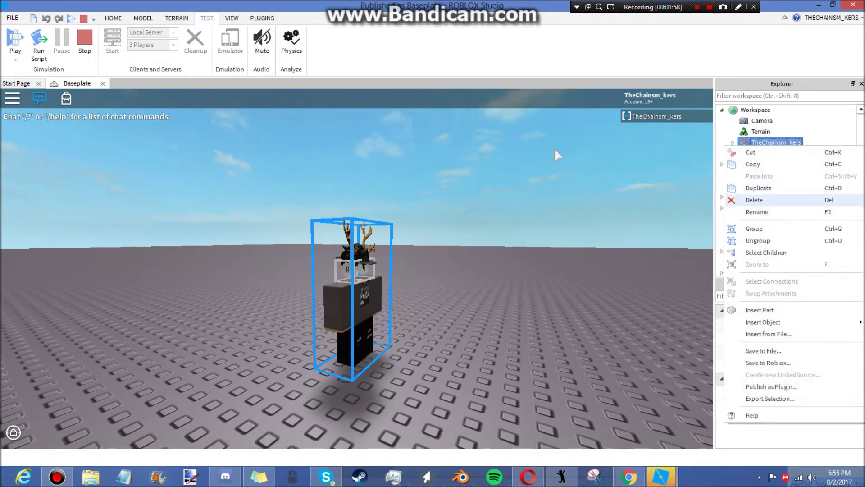
click(775, 242)
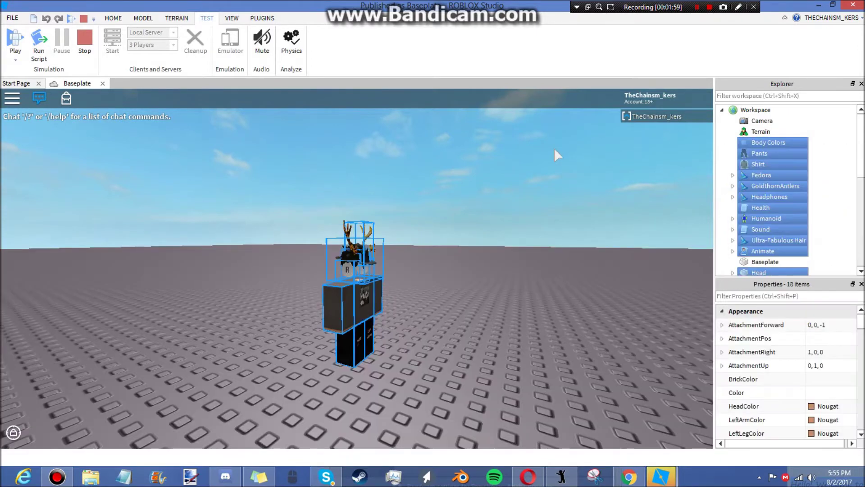
right_click(756, 166)
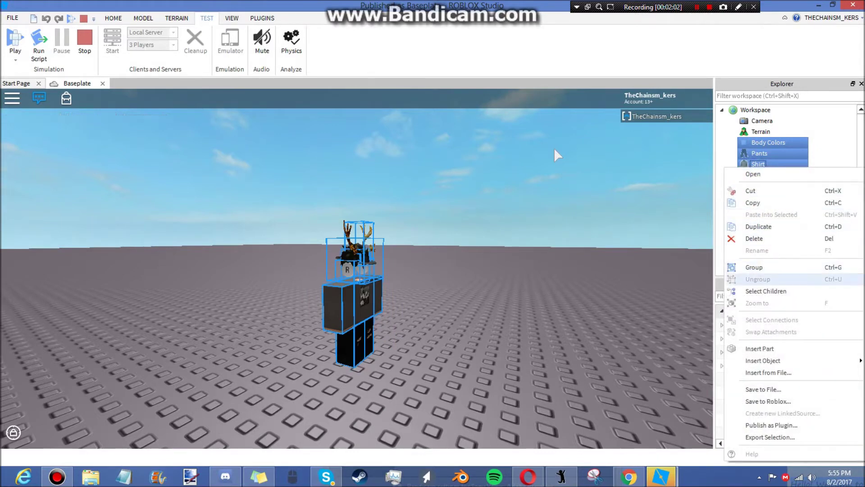
click(754, 267)
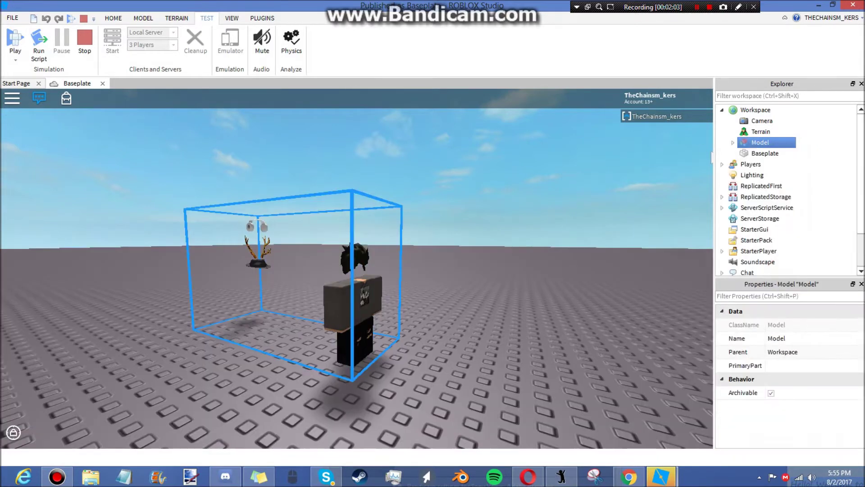
Cut the regrouped character model, stop the play test and paste the model into the baseplate.
key(Delete)
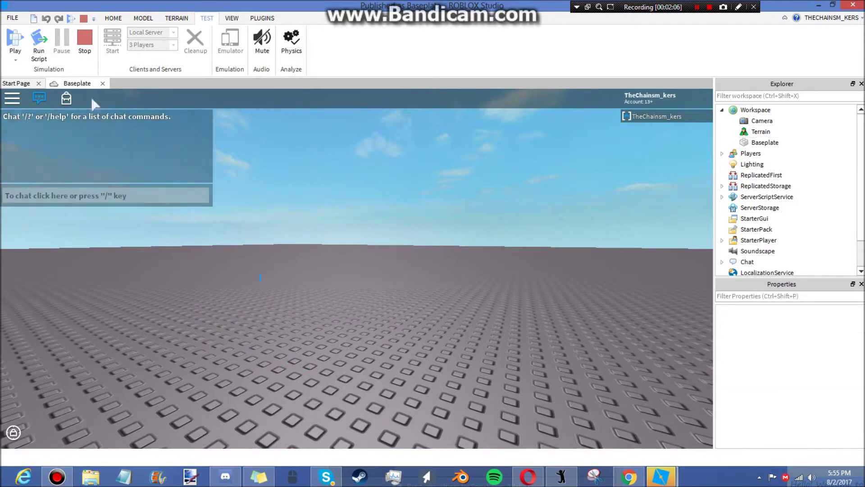
click(84, 40)
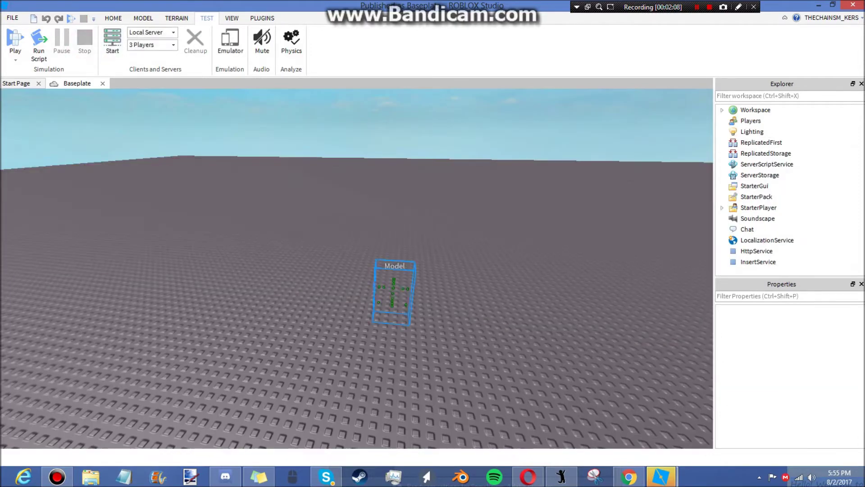
click(389, 296)
key(f)
right_drag(469, 252, 424, 316)
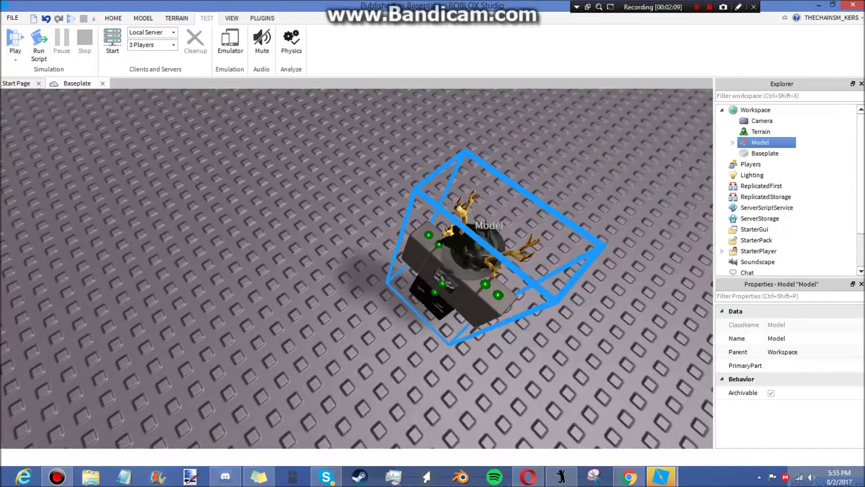
Unlock all parts in the place with the character model in the Workspace.
click(146, 17)
click(159, 35)
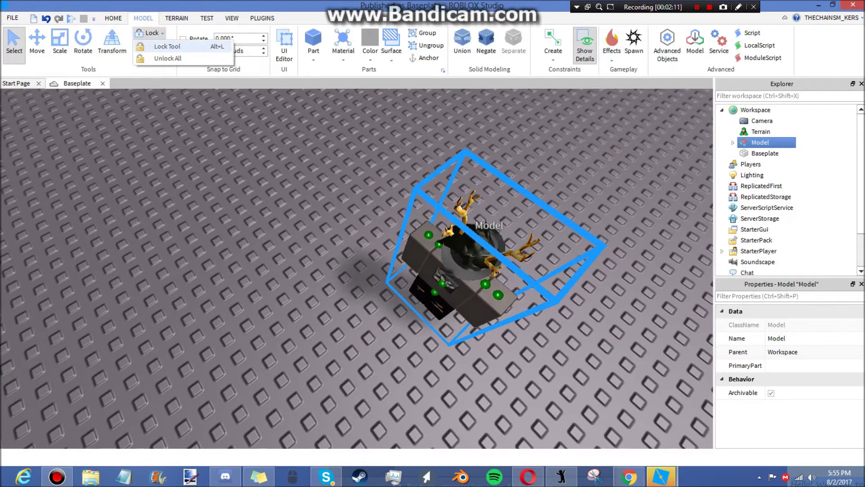
click(171, 58)
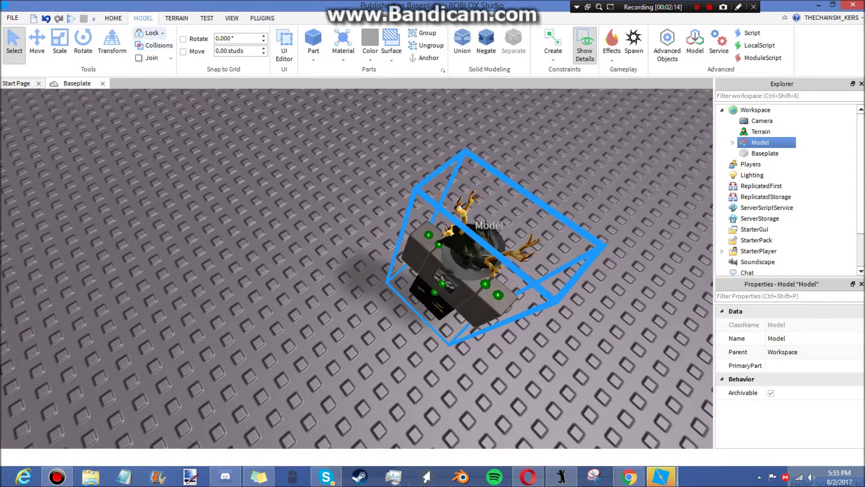
click(161, 46)
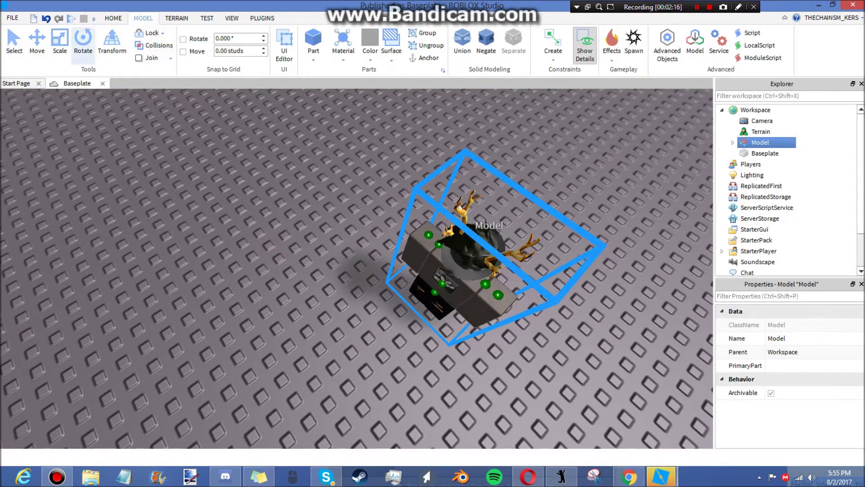
click(252, 228)
drag(452, 276, 401, 163)
key(f)
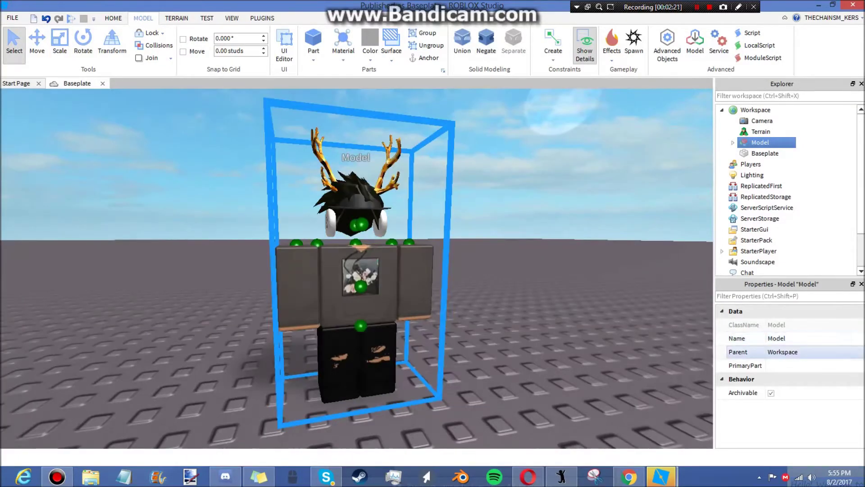
Clear the character model's name so it is blank, then deselect the model.
click(804, 343)
key(BackSpace)
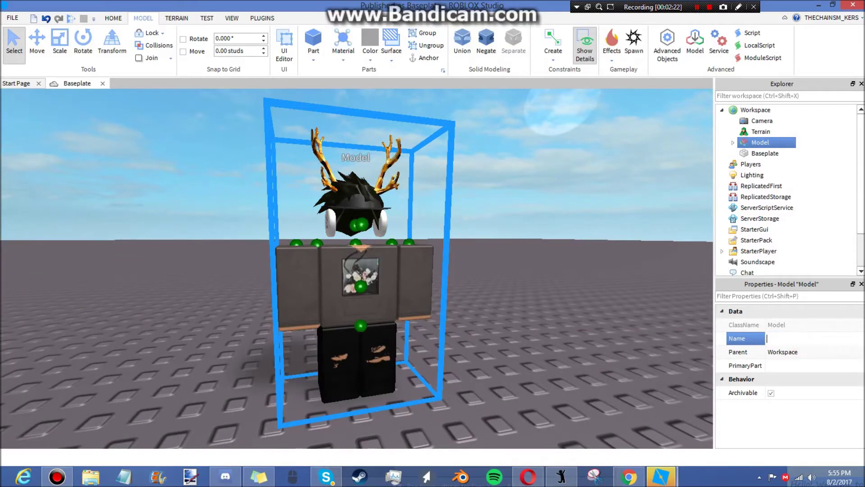
key(Return)
click(863, 199)
Switch to the other open Studio window with the empty baseplate and close it without saving changes.
mouse_move(662, 477)
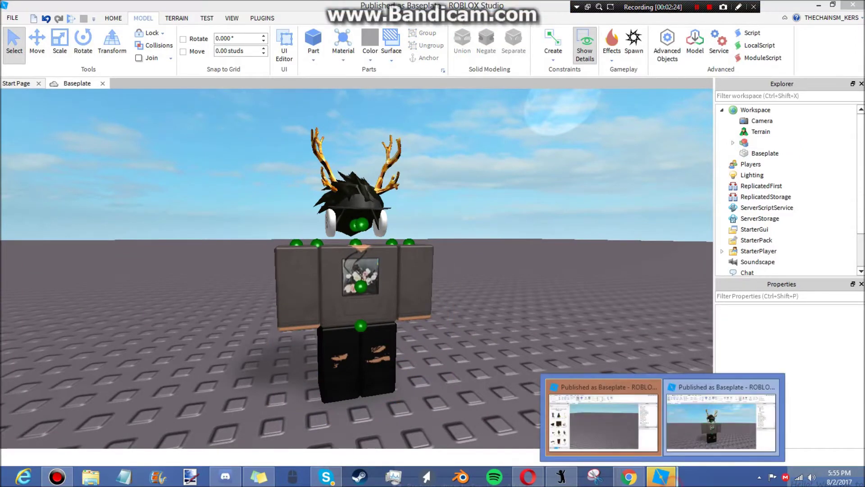
click(676, 433)
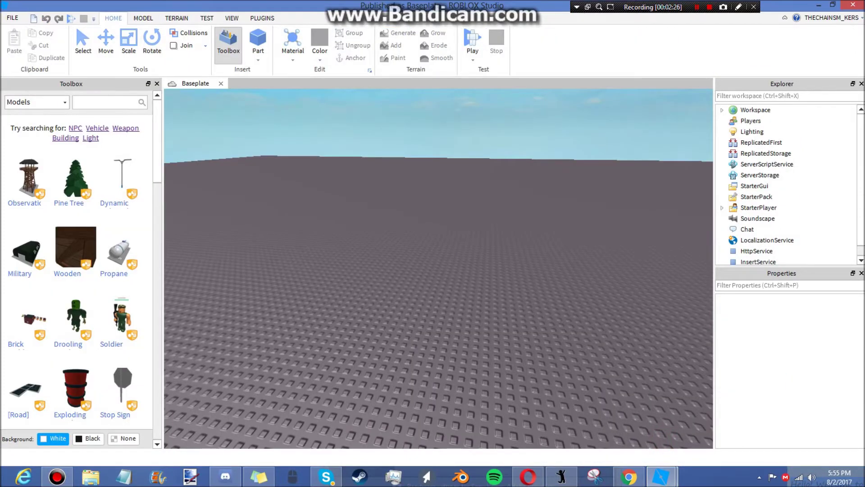
right_drag(573, 273, 536, 288)
click(853, 5)
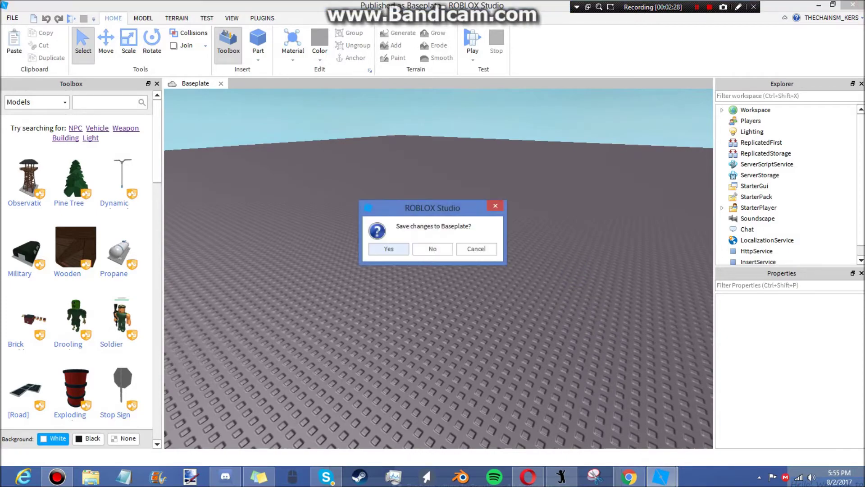
click(433, 248)
Start exporting the unnamed character model from the Workspace as an OBJ and choose the GFX folder as destination.
right_drag(383, 275, 376, 293)
scroll(360, 293, down, 4)
drag(331, 298, 467, 262)
key(f)
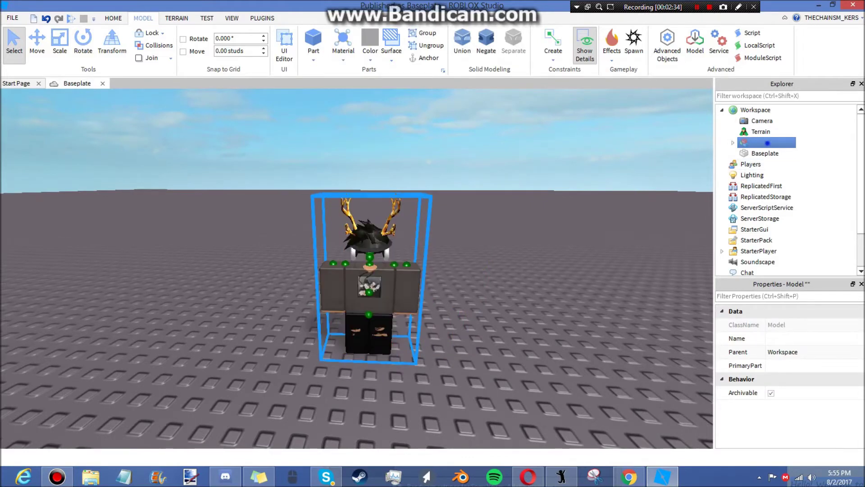
right_click(768, 142)
click(793, 396)
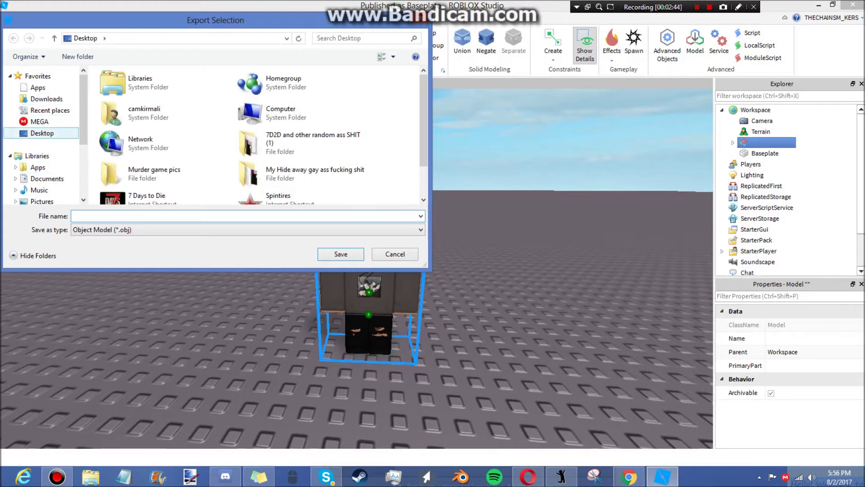
click(53, 109)
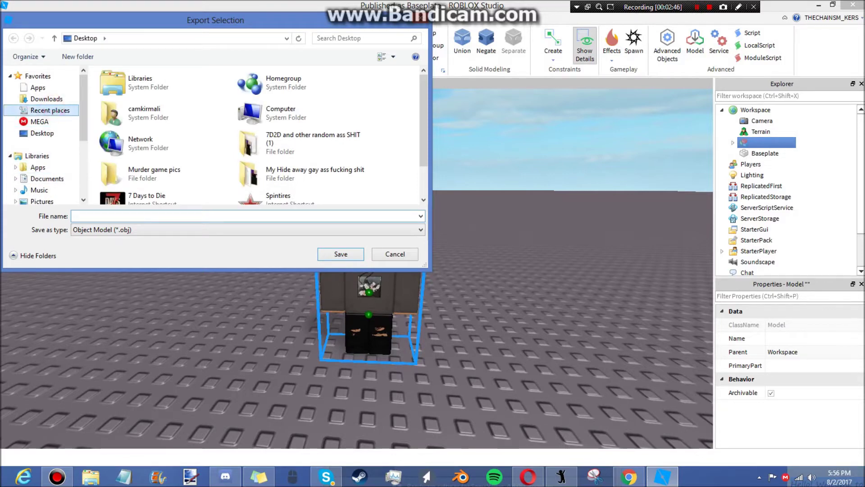
click(50, 110)
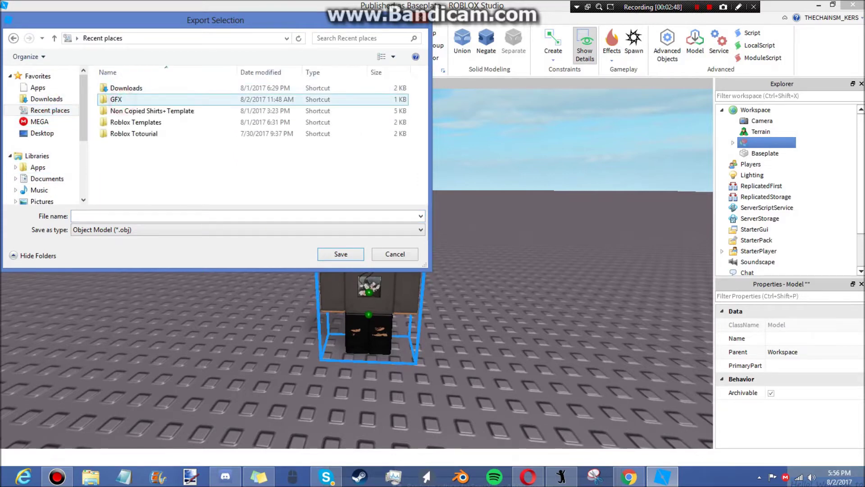
double_click(116, 99)
Save the exported character as YT1 in Object Model (*.obj) format, then deselect the model.
click(226, 215)
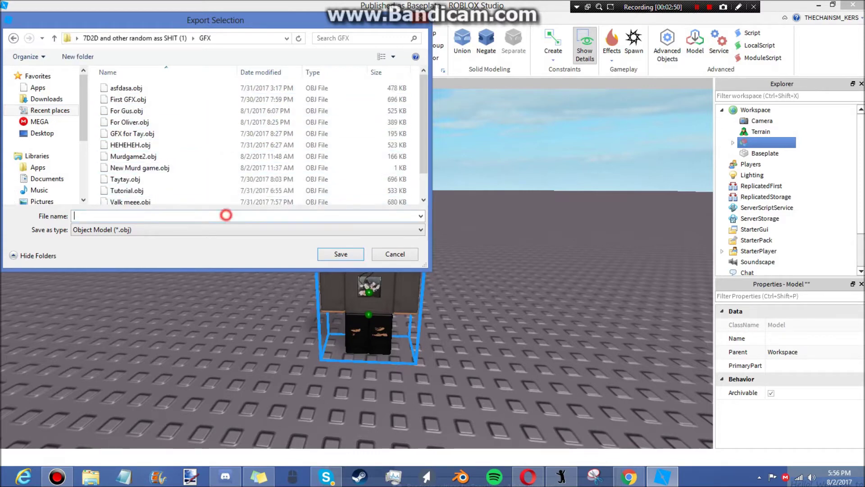
text(YT Tu)
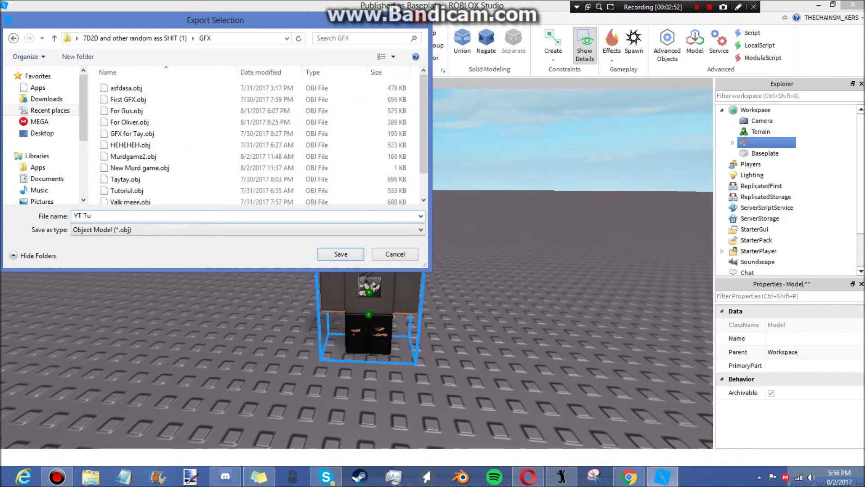
key(BackSpace)
key(BackSpace)
key(BackSpace)
text(1)
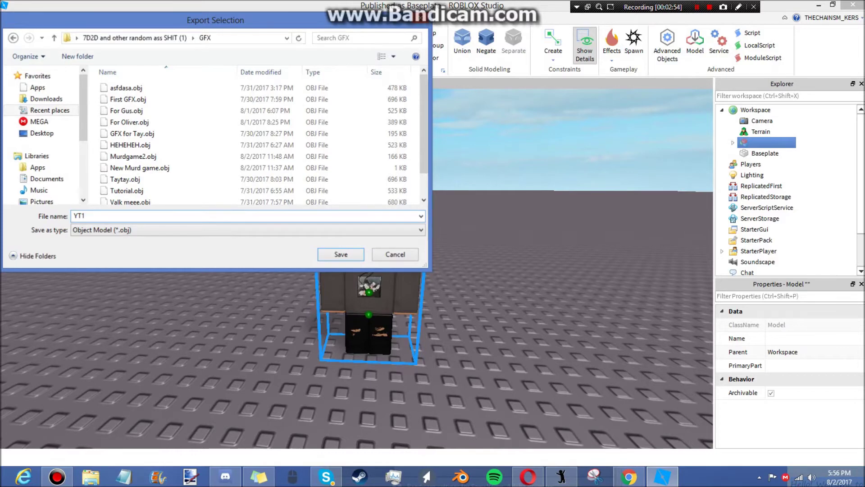
key(Return)
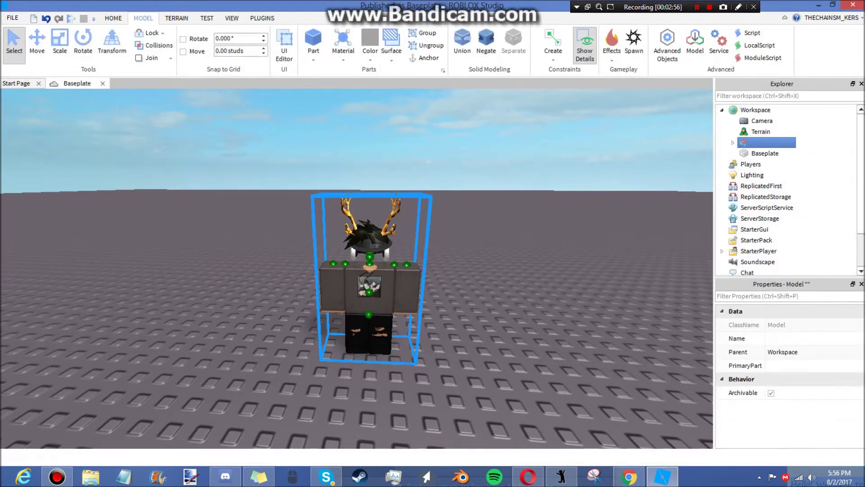
click(514, 310)
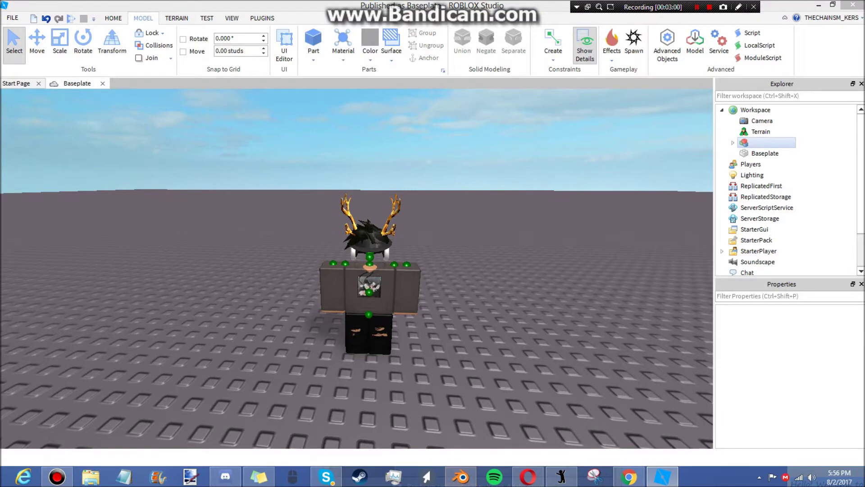
Switch to Blender, dismiss the splash screen and delete the default cube.
click(460, 477)
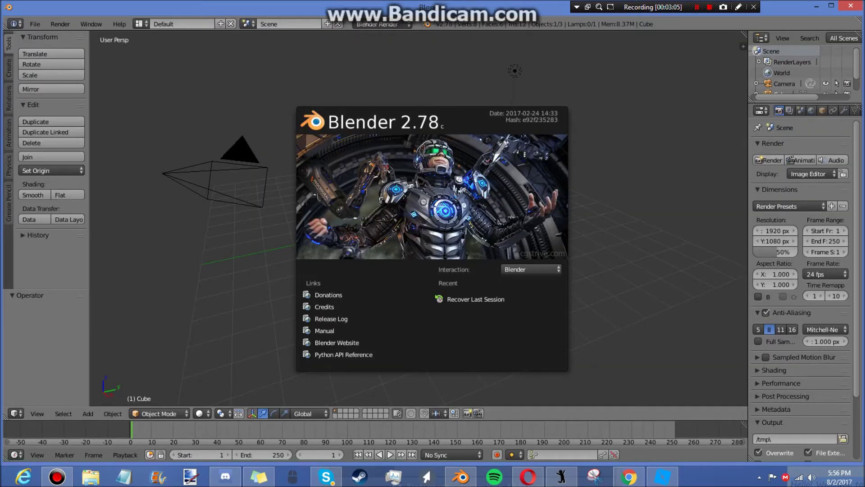
click(593, 255)
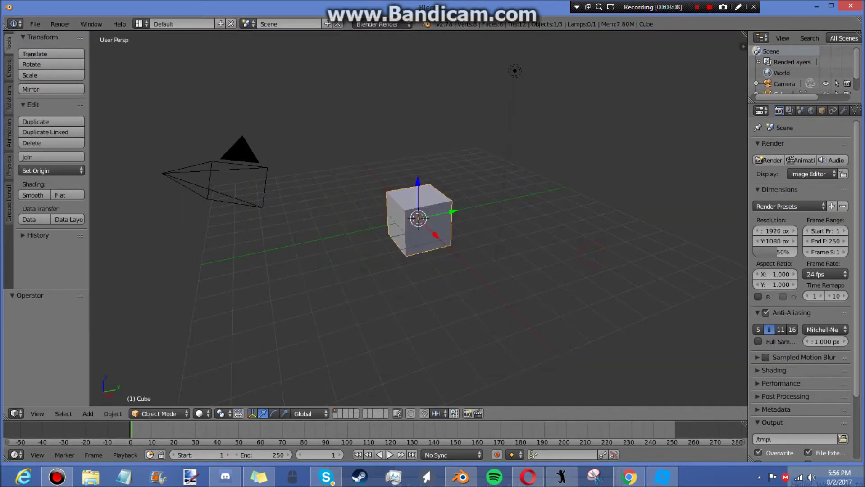
key(x)
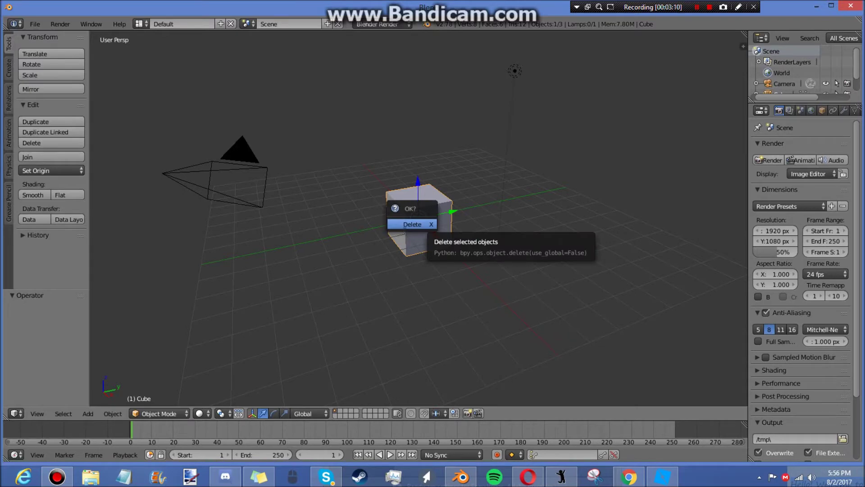
click(413, 224)
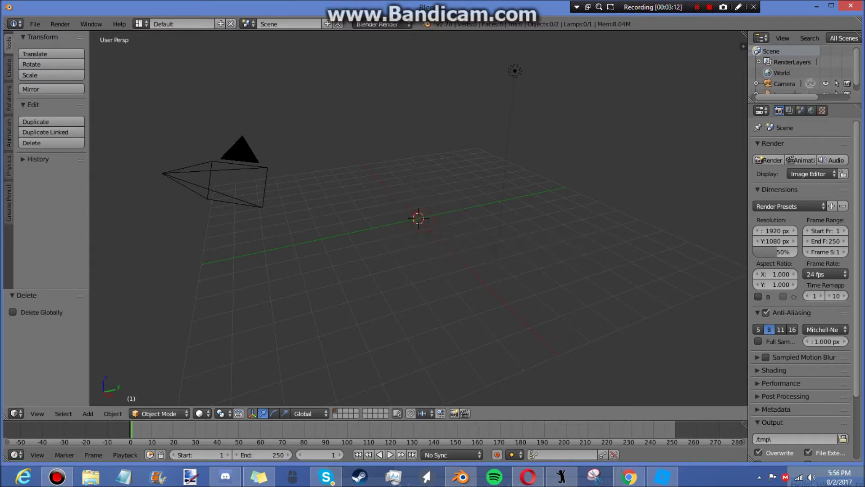
Import the Wavefront file YT1.obj from the GFX folder into the empty scene.
key(shift+f)
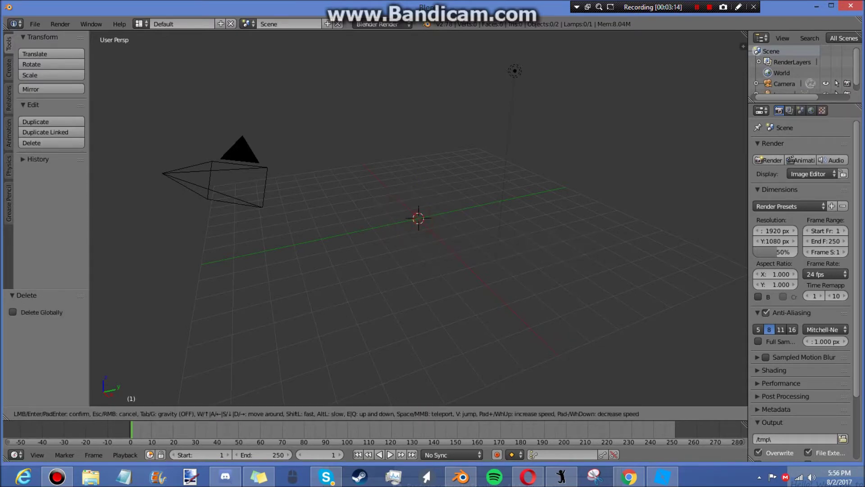
key(d)
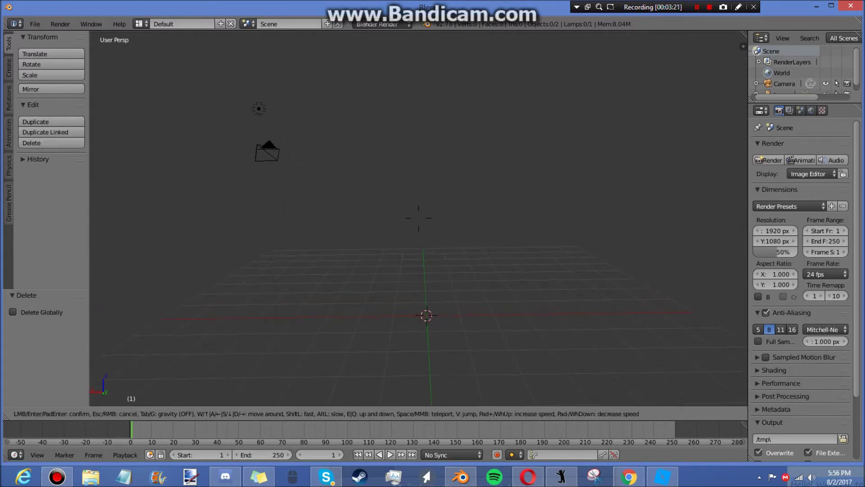
key(Return)
click(35, 23)
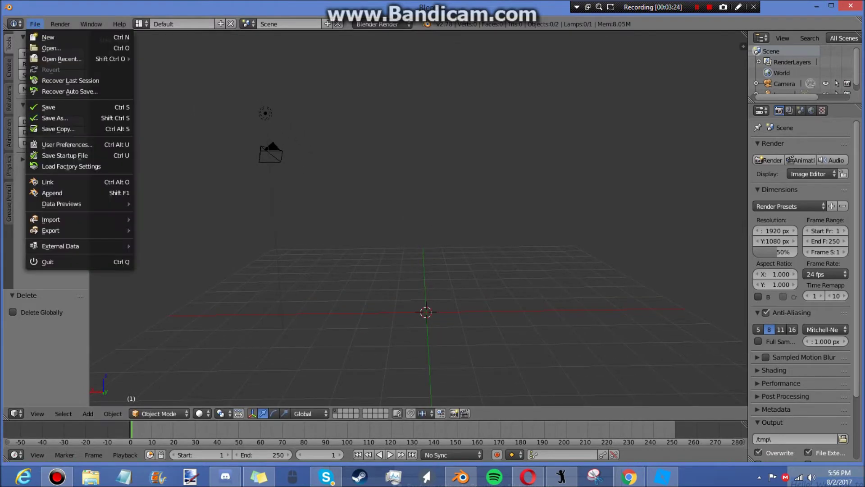
mouse_move(68, 220)
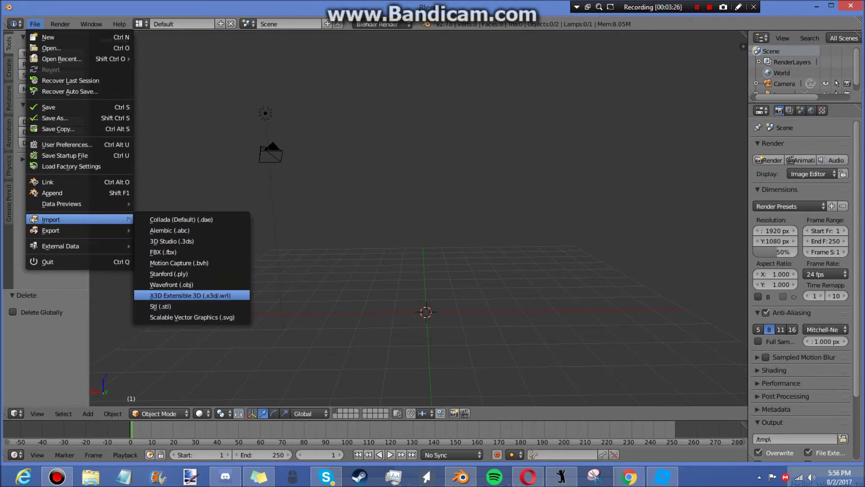
click(164, 283)
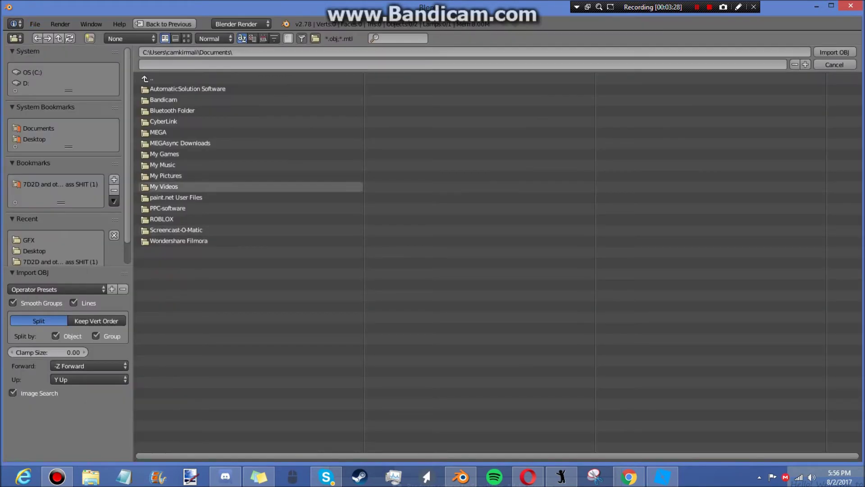
click(29, 240)
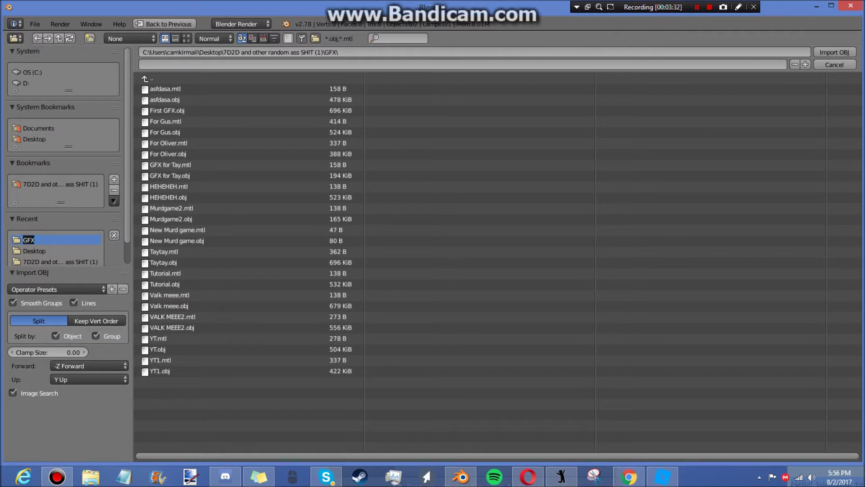
click(166, 371)
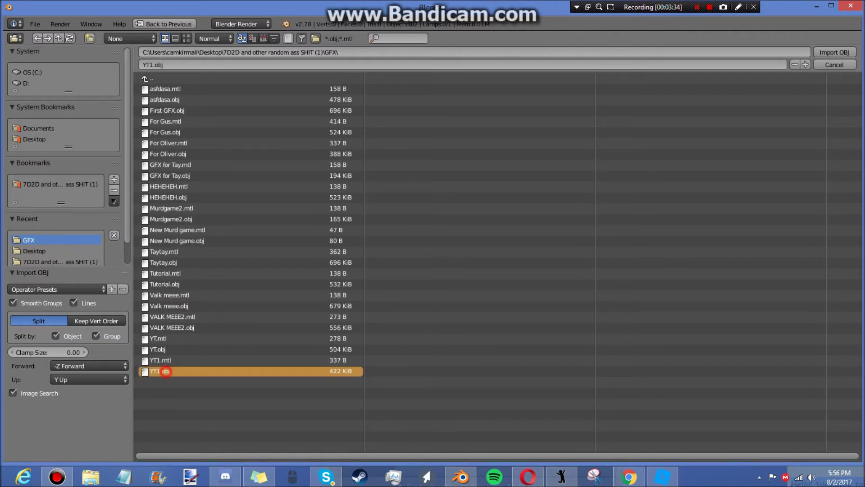
click(176, 371)
Examine the imported character from several sides with walk navigation, ending close up in front of it.
key(shift+f)
key(w)
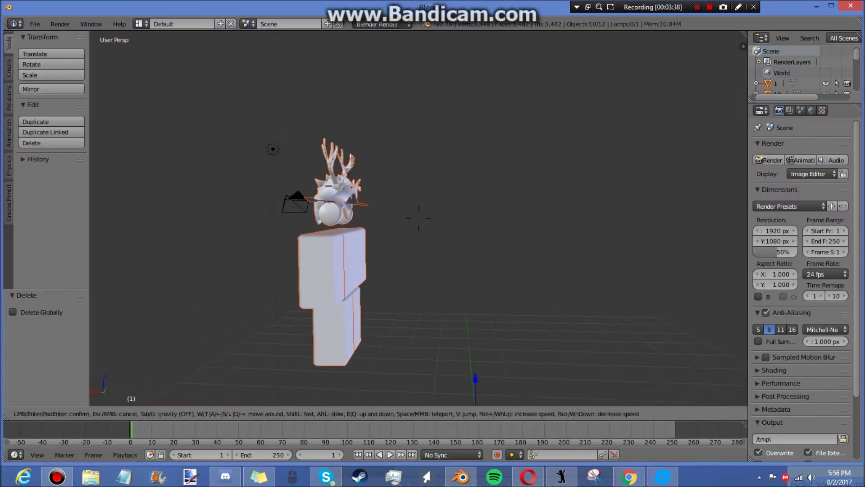
key(s)
key(d)
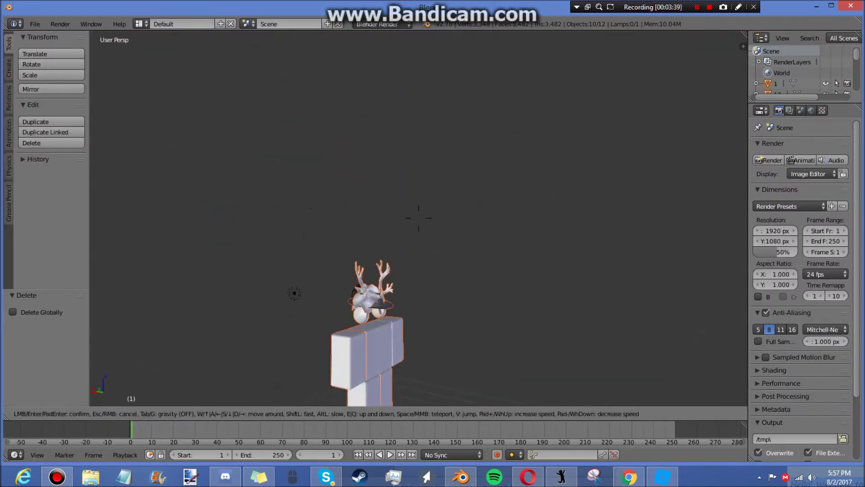
key(s)
key(w)
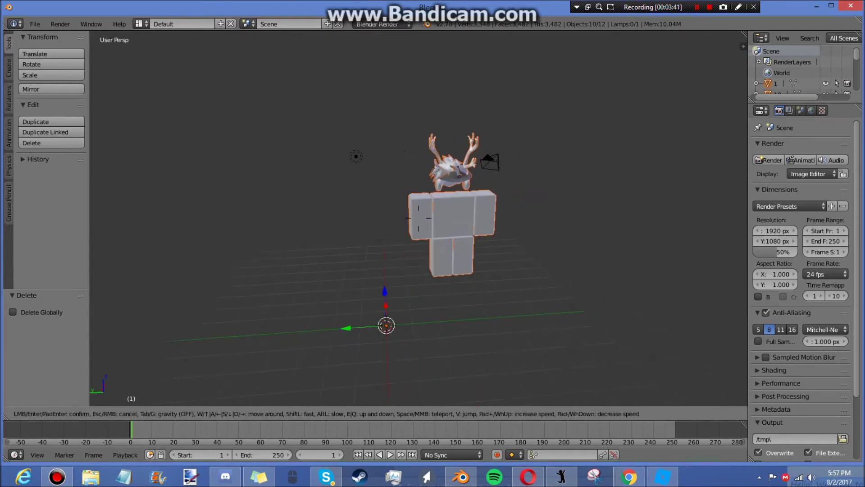
key(w)
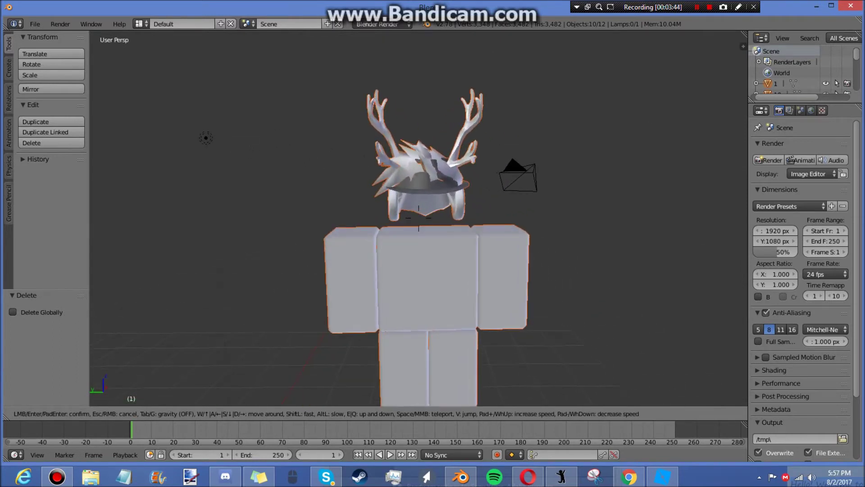
key(Return)
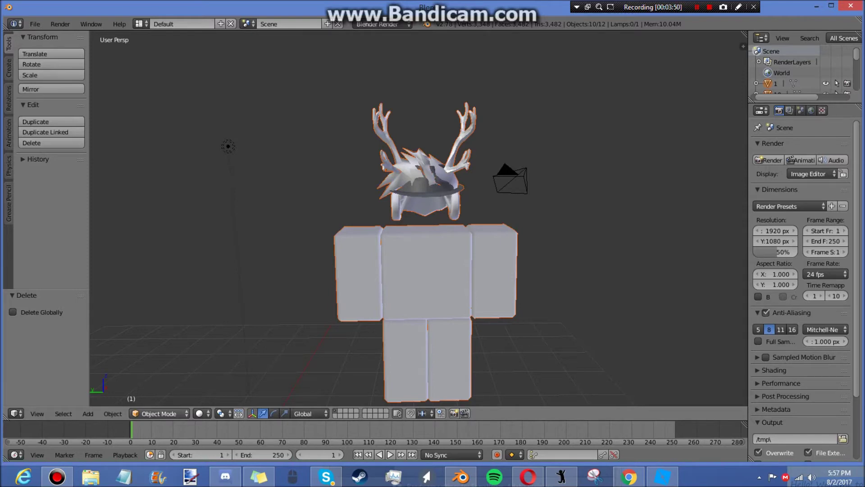
Set the viewport shading to Material after comparing it with Texture shading.
click(199, 413)
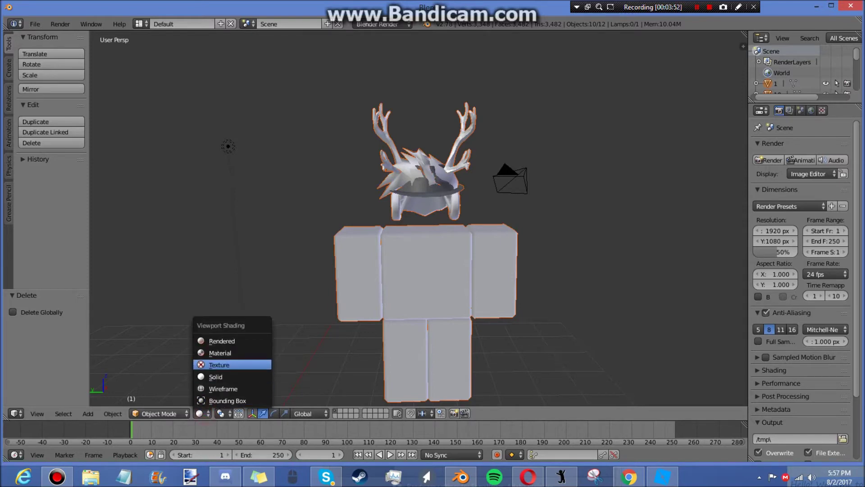
click(221, 353)
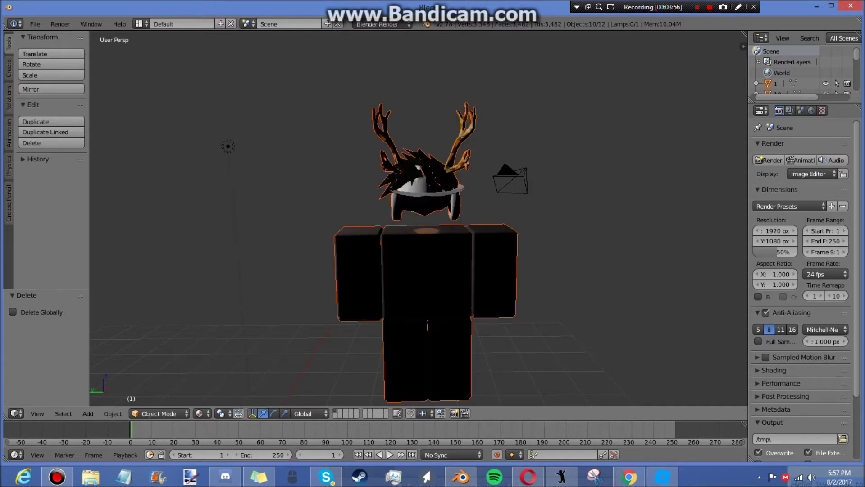
click(200, 413)
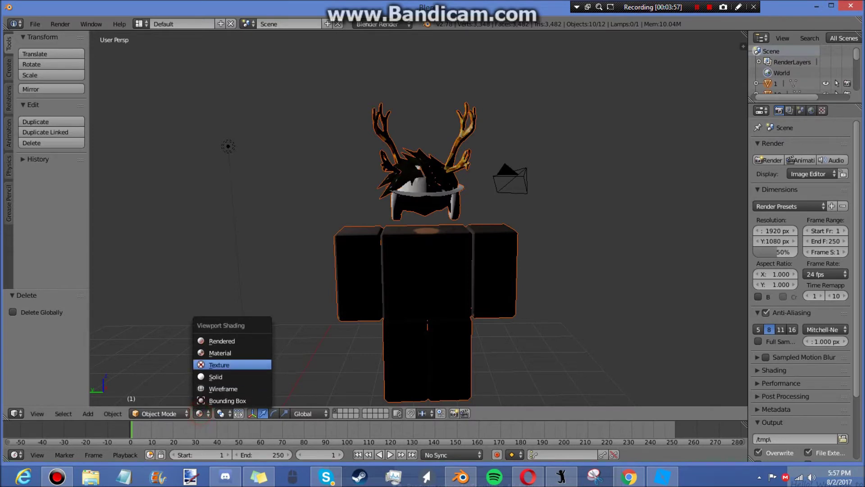
click(203, 364)
click(200, 414)
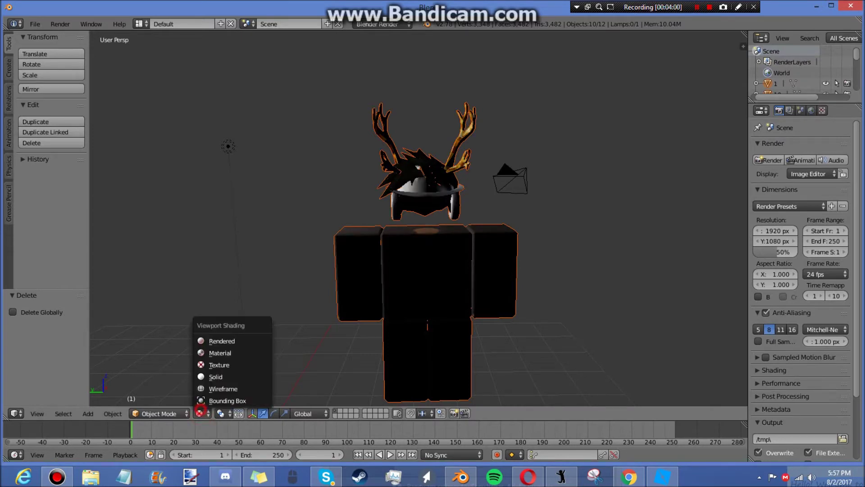
click(203, 353)
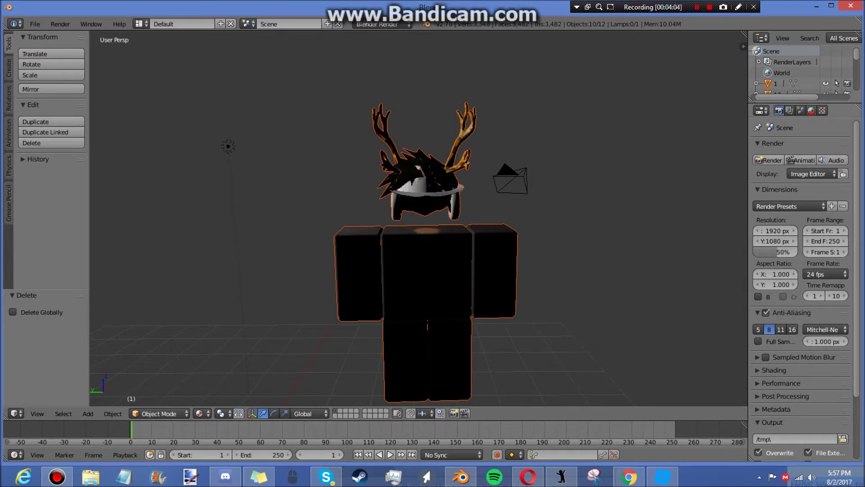
Enable Environment Lighting in the scene's World settings.
click(811, 111)
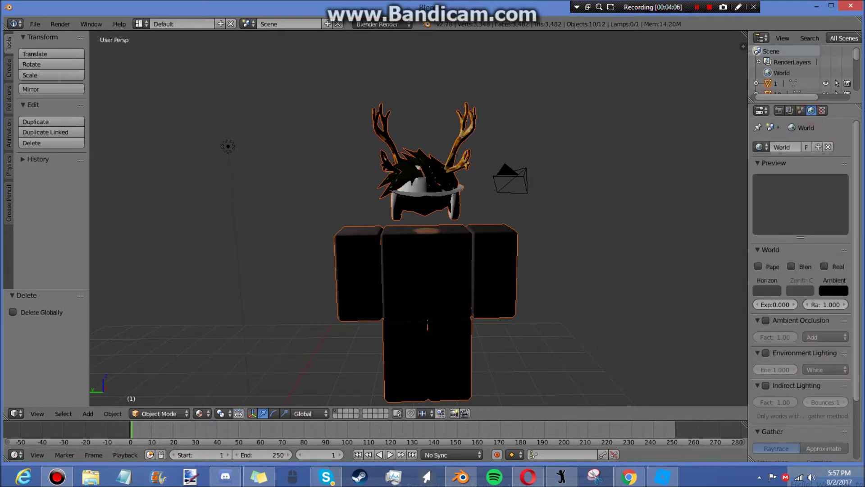
click(766, 353)
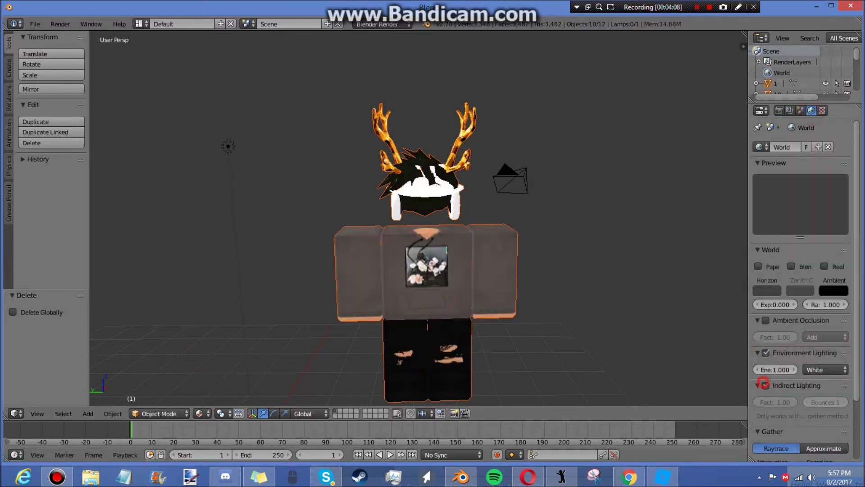
Place the 3D cursor beside the character and set the torso's origin to the 3D cursor.
click(652, 321)
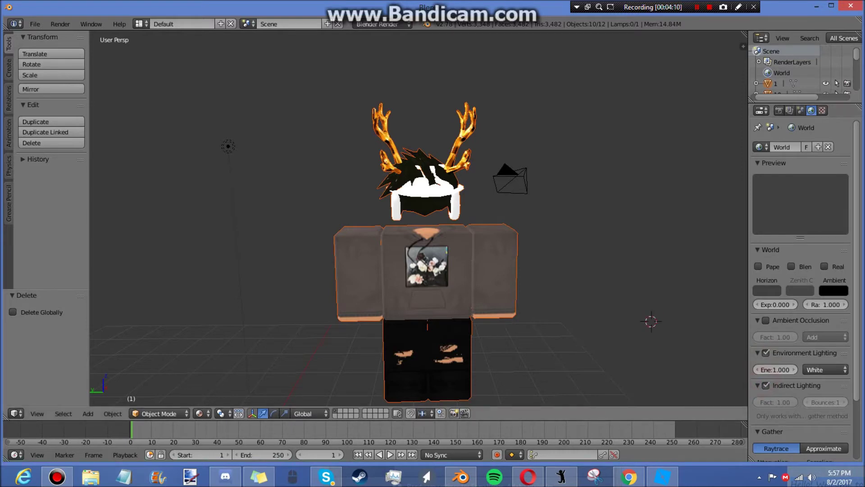
key(shift+f)
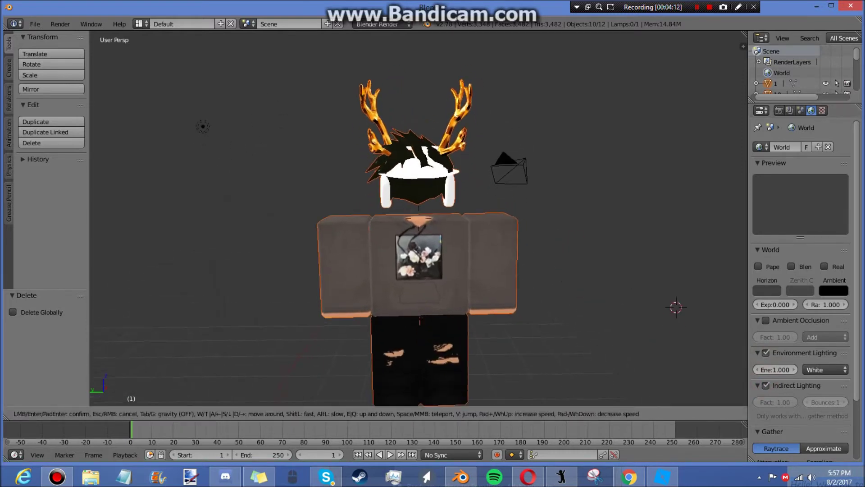
key(s)
click(419, 219)
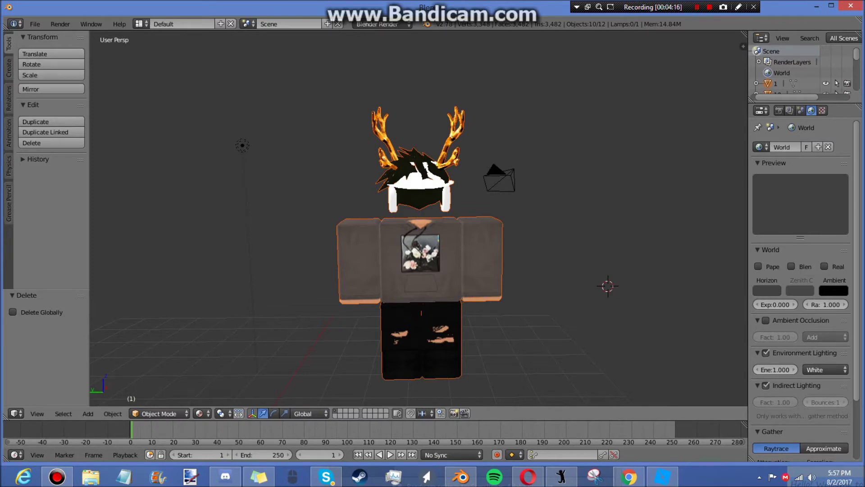
right_click(423, 264)
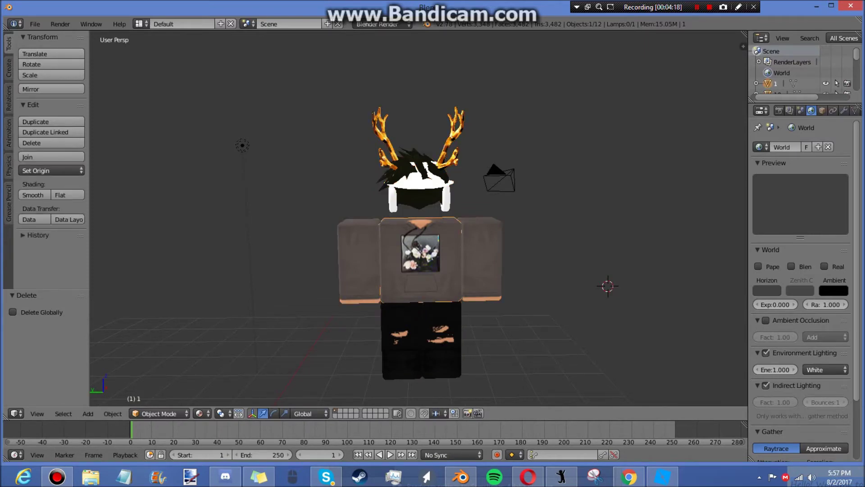
click(45, 170)
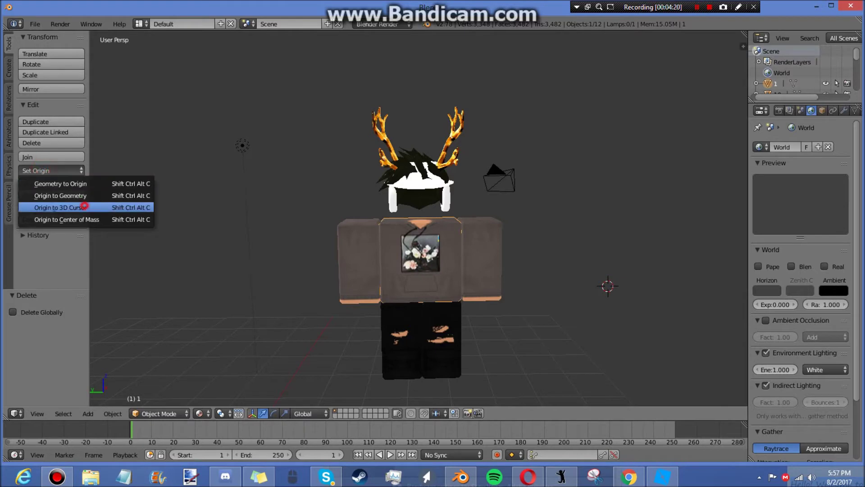
click(85, 207)
Move the character's left arm outward from the torso along the Y axis by about -1.07.
right_click(482, 249)
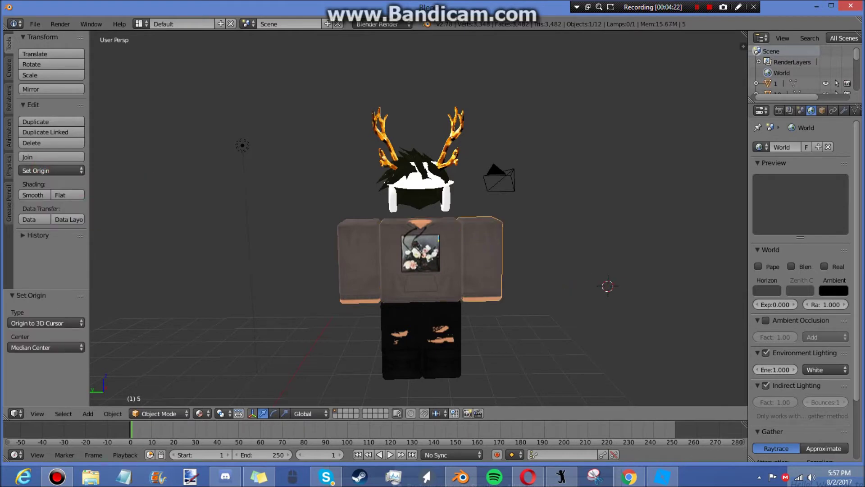
key(shift+f)
key(s)
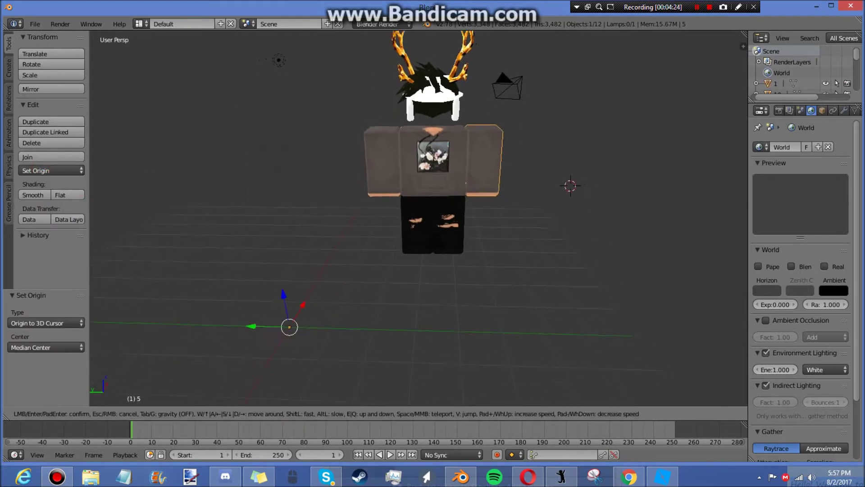
key(Return)
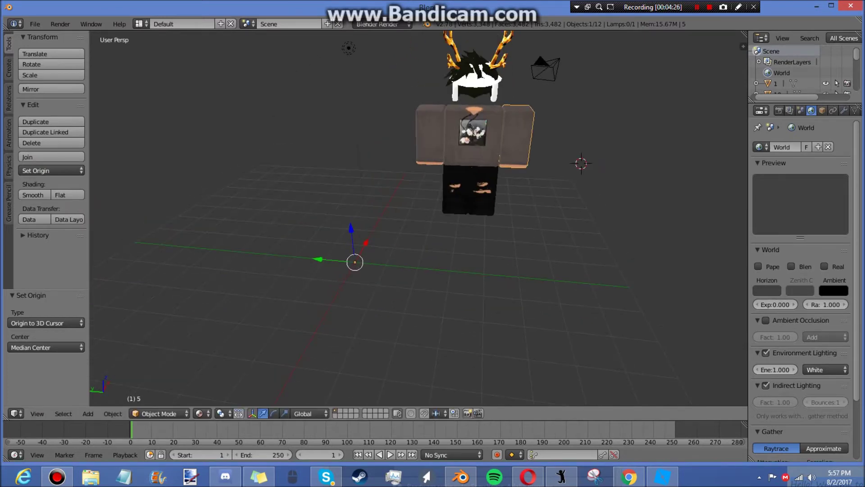
drag(321, 259, 354, 262)
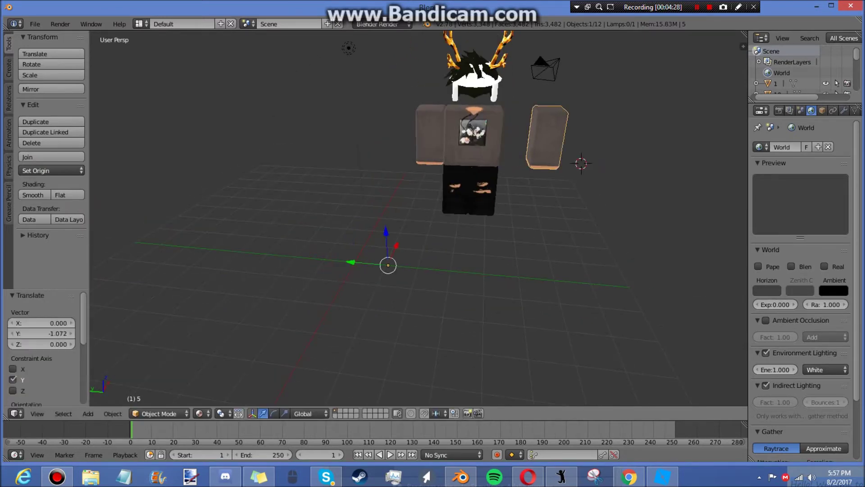
In Edit Mode, subdivide the detached arm's mesh once and remove its doubled vertices.
key(shift+f)
key(w)
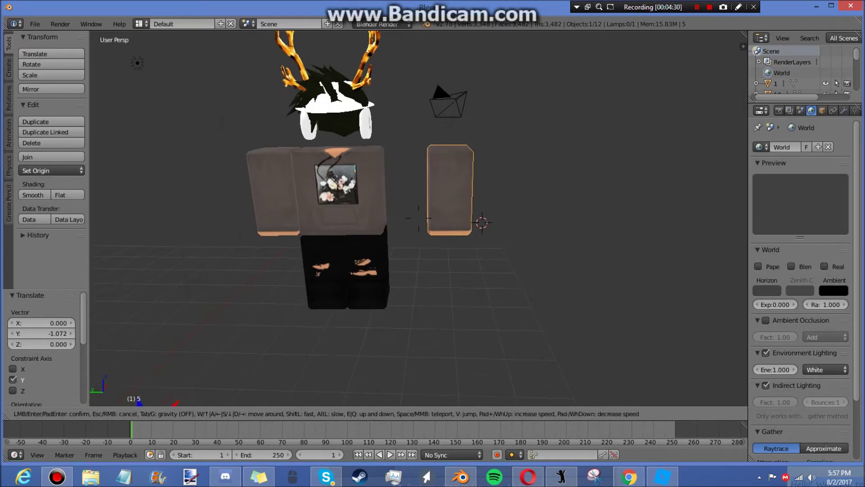
key(s)
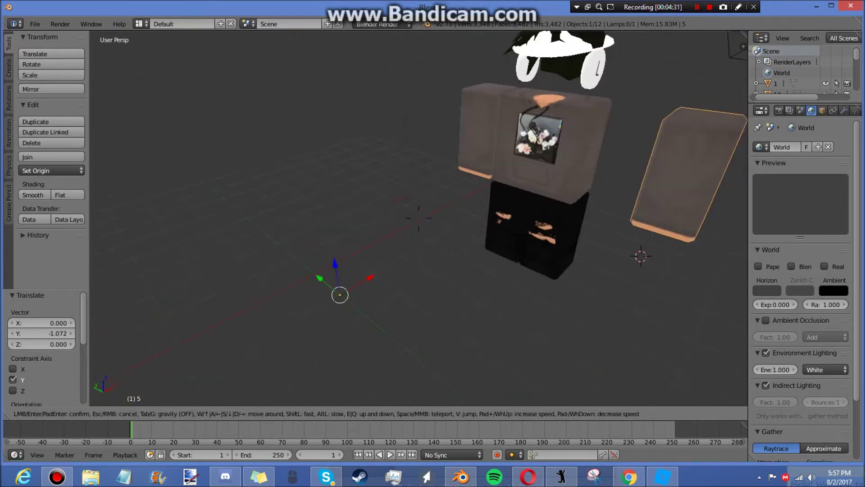
key(w)
key(a)
click(419, 218)
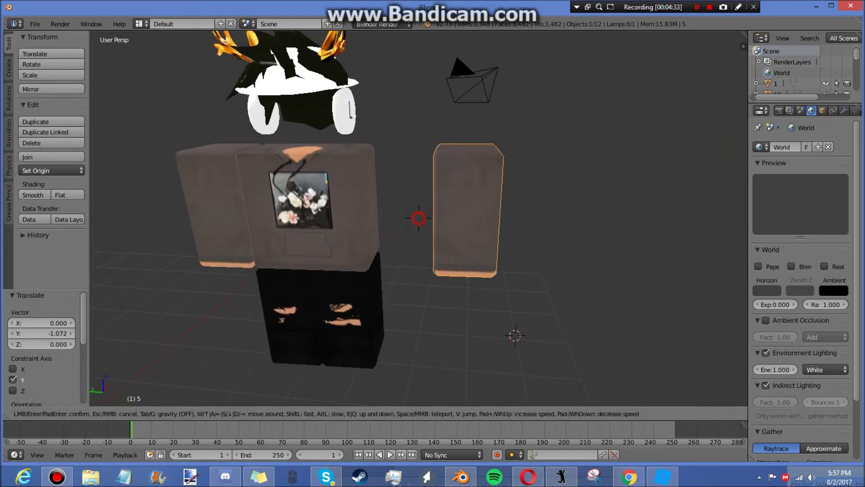
click(159, 413)
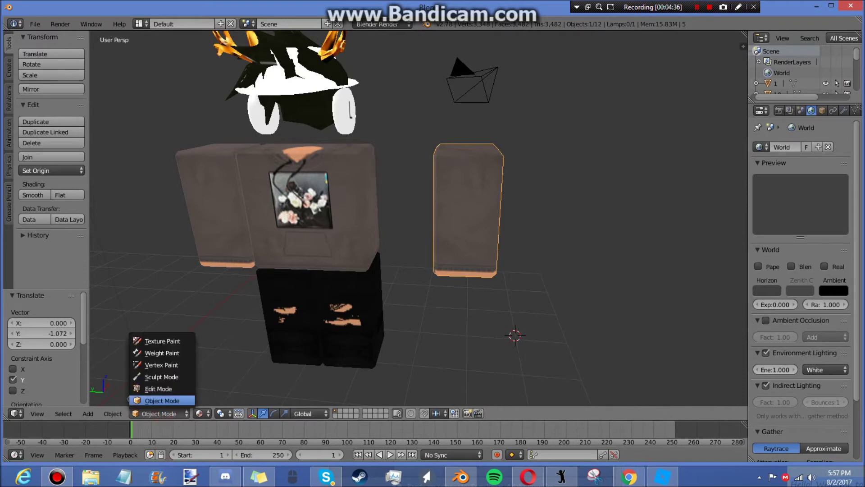
click(162, 389)
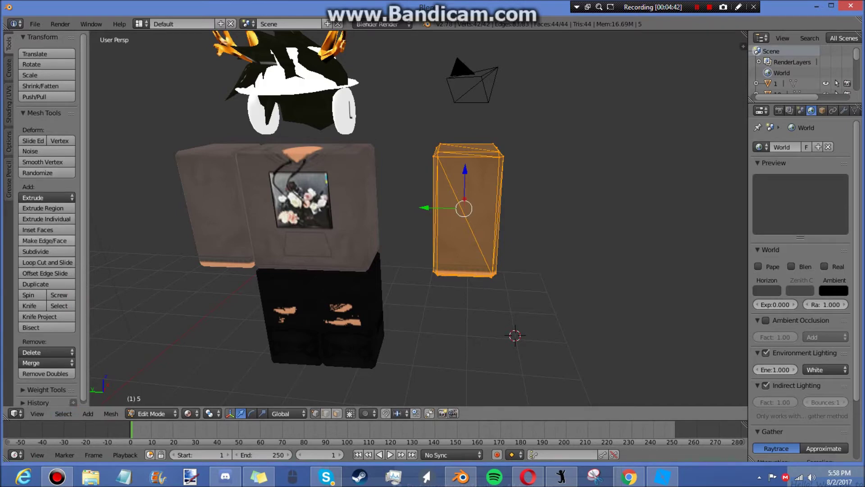
click(45, 251)
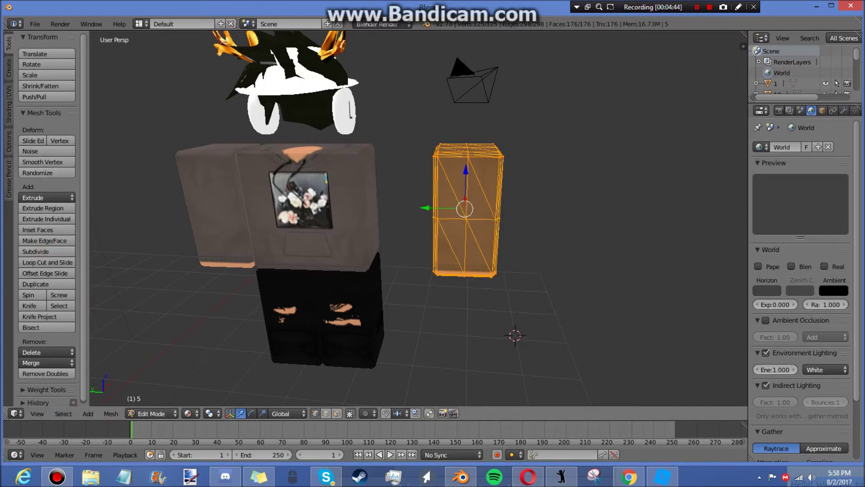
click(43, 373)
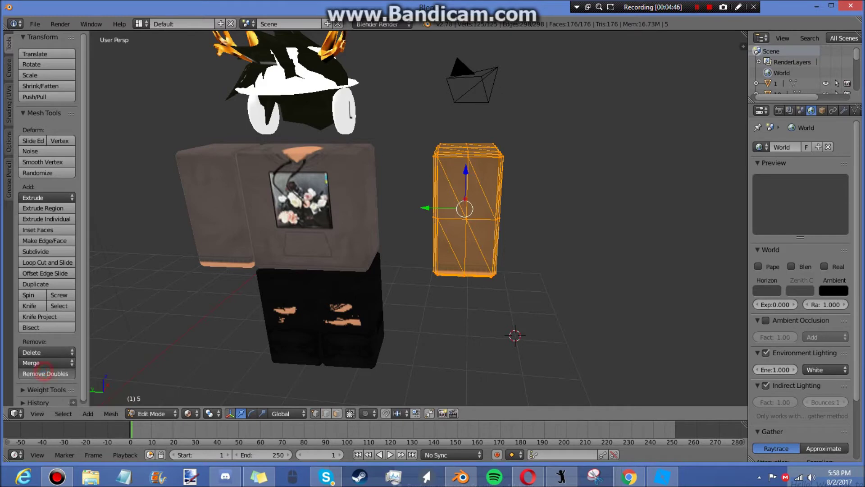
Lasso-select the vertices around the lower end of the detached arm from its front side.
right_click(481, 212)
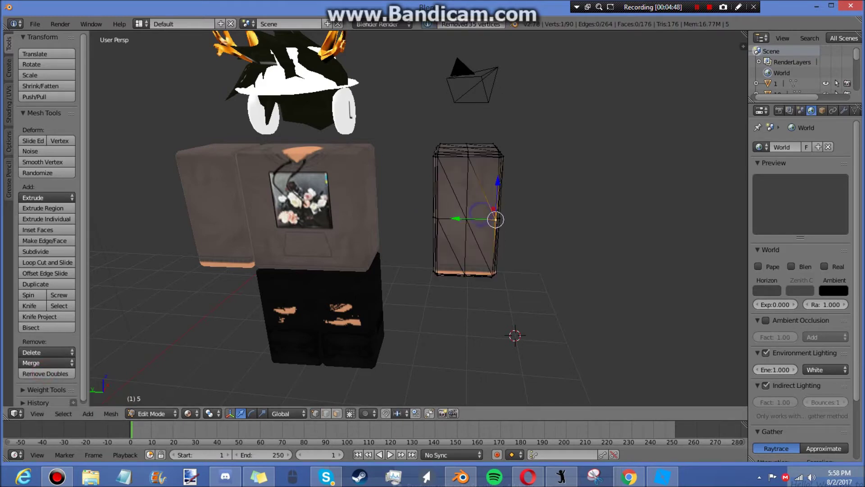
key(shift+f)
key(w)
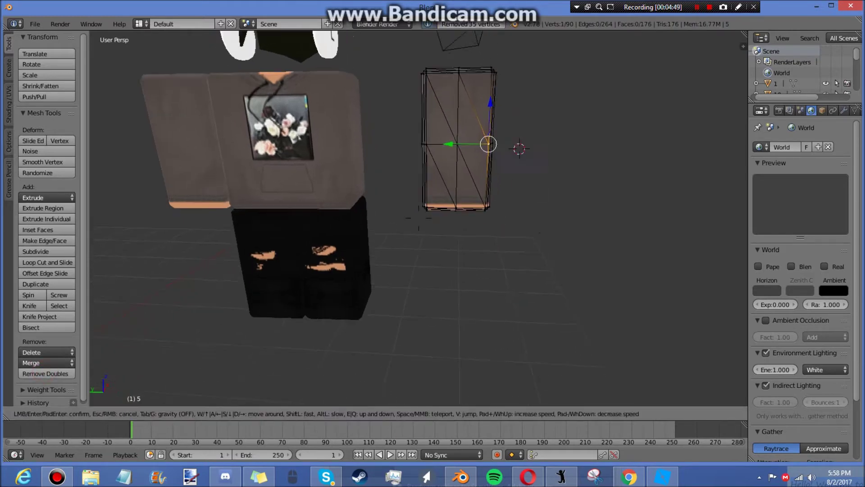
key(Return)
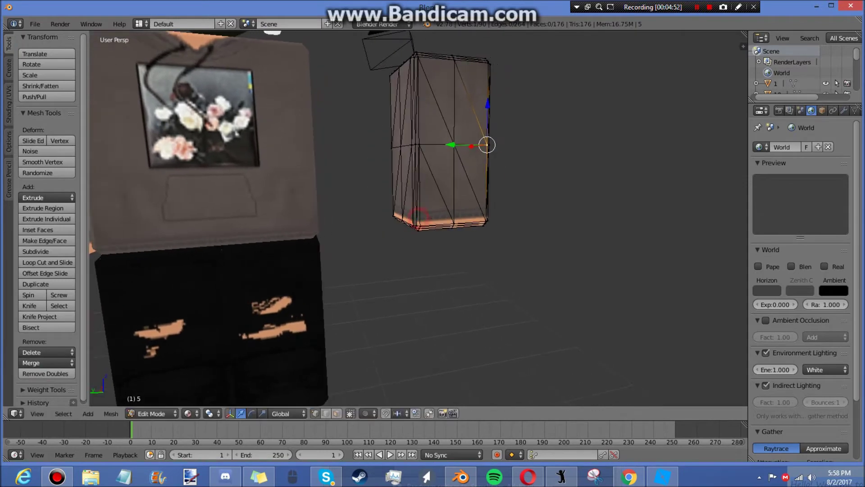
mouse_move(524, 178)
ctrl+mouse_down()
mouse_move(436, 150)
mouse_move(398, 273)
mouse_move(520, 257)
ctrl+mouse_up()
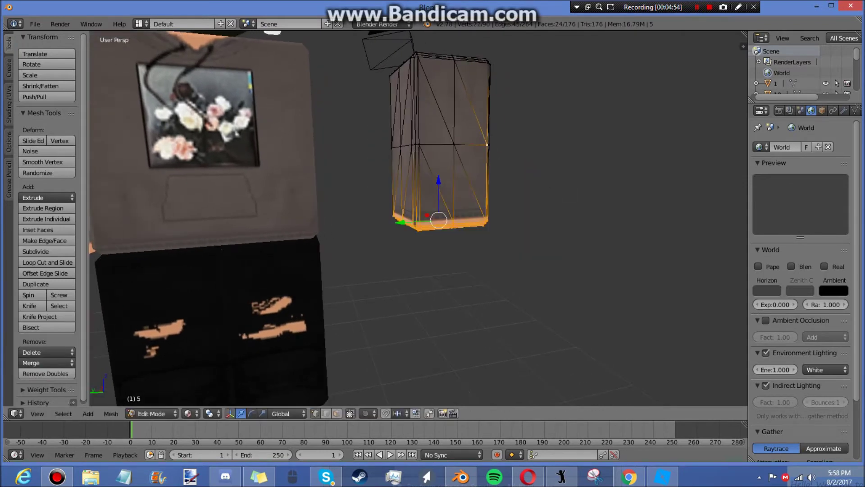
mouse_move(517, 169)
ctrl+mouse_down()
mouse_move(385, 161)
mouse_move(512, 246)
ctrl+mouse_up()
mouse_move(513, 186)
ctrl+mouse_down()
mouse_move(440, 157)
mouse_move(561, 194)
ctrl+mouse_up()
mouse_move(491, 168)
ctrl+mouse_down()
mouse_move(483, 157)
mouse_move(518, 215)
mouse_move(516, 189)
ctrl+mouse_up()
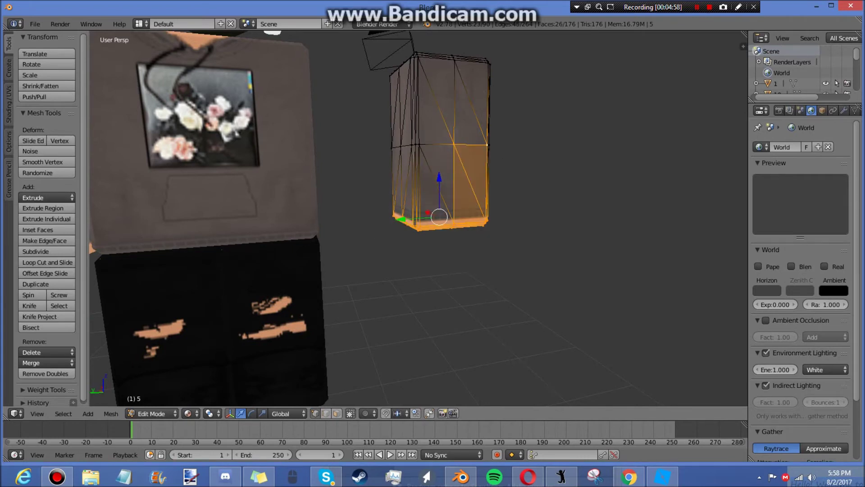
Extend the lasso selection to the lower vertices on the detached arm's outer and back sides.
key(shift+f)
key(d)
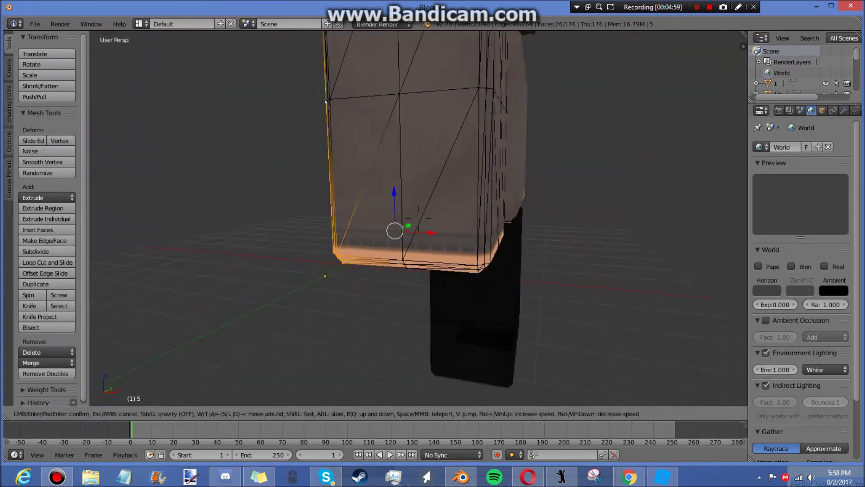
click(418, 219)
mouse_move(511, 182)
ctrl+mouse_down()
mouse_move(455, 283)
mouse_move(514, 194)
ctrl+mouse_up()
ctrl+drag(428, 222, 536, 234)
key(shift+f)
key(w)
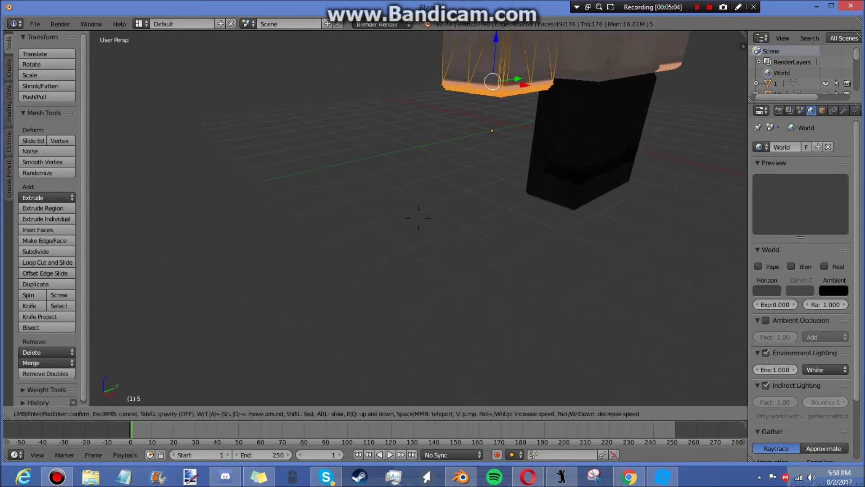
click(418, 218)
mouse_move(507, 165)
ctrl+mouse_down()
mouse_move(500, 212)
mouse_move(505, 180)
ctrl+mouse_up()
mouse_move(471, 144)
ctrl+mouse_down()
mouse_move(526, 176)
mouse_move(424, 203)
ctrl+mouse_up()
Add the remaining lower-end vertices to the selection from the detached arm's back and inner sides.
key(shift+f)
key(w)
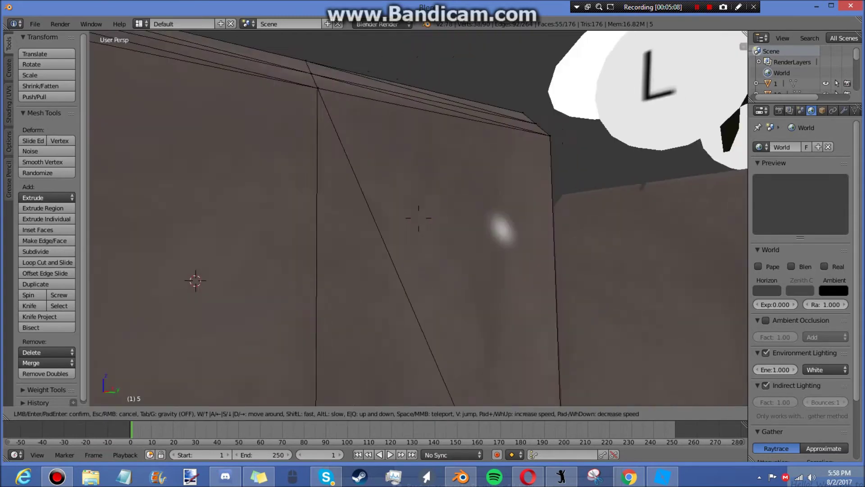
key(s)
key(d)
key(w)
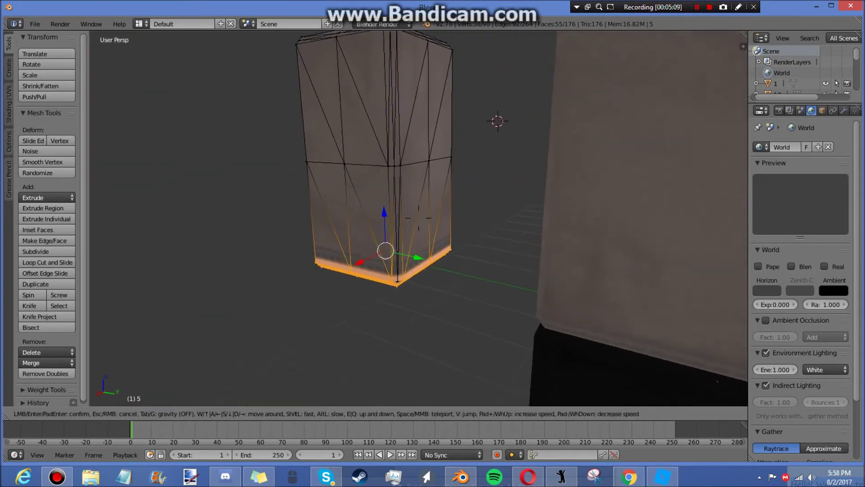
key(Return)
mouse_move(495, 198)
ctrl+mouse_down()
mouse_move(316, 212)
mouse_move(484, 279)
ctrl+mouse_up()
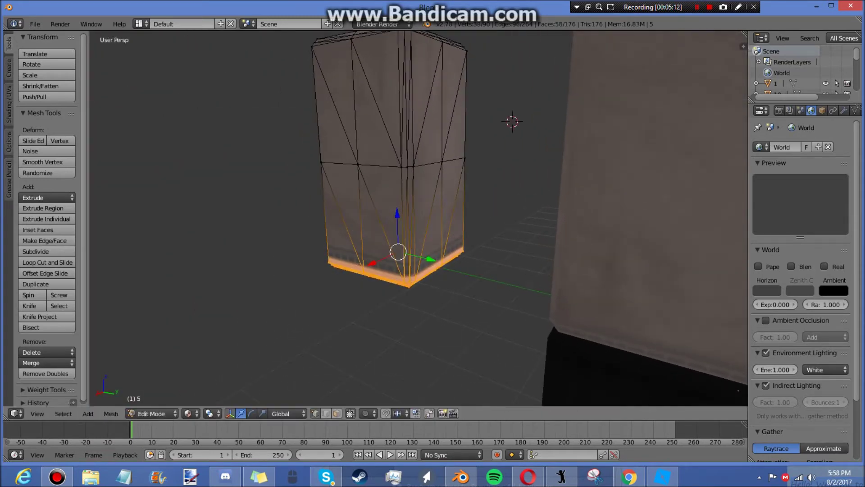
mouse_move(516, 242)
ctrl+mouse_down()
mouse_move(281, 258)
mouse_move(460, 306)
ctrl+mouse_up()
Switch to the rotate manipulator and turn the selected lower part of the arm slightly with trackball rotation.
key(shift+f)
key(w)
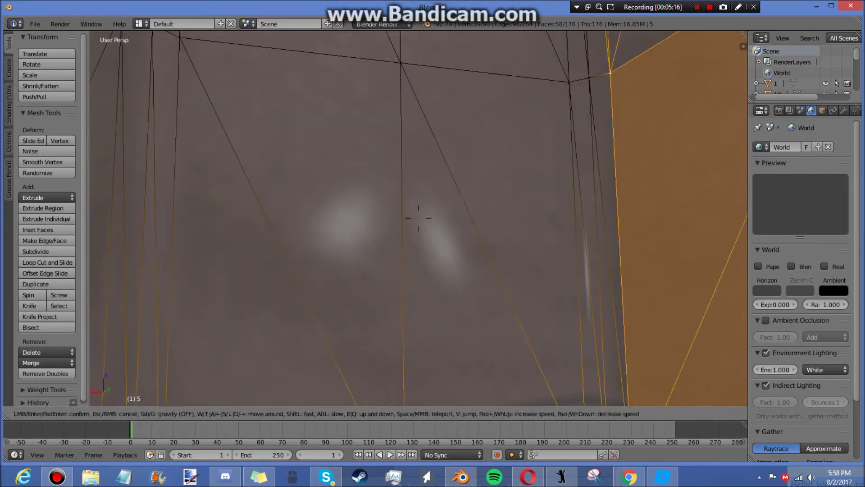
click(573, 181)
key(shift+f)
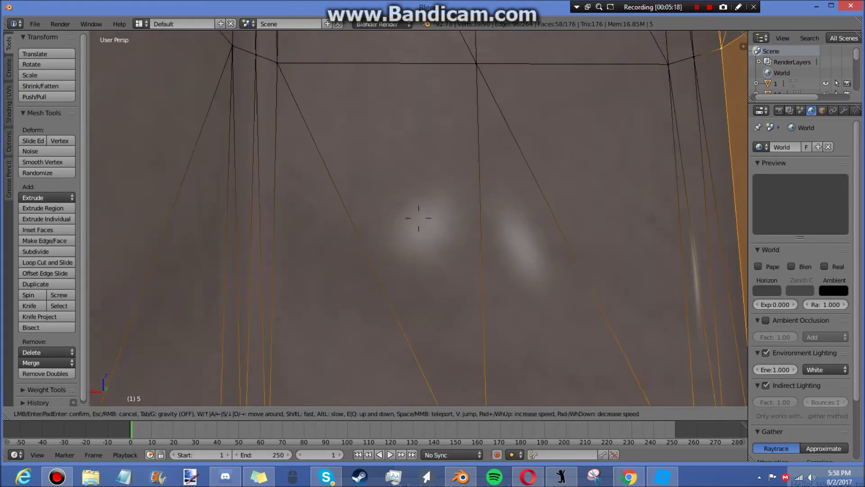
key(w)
key(s)
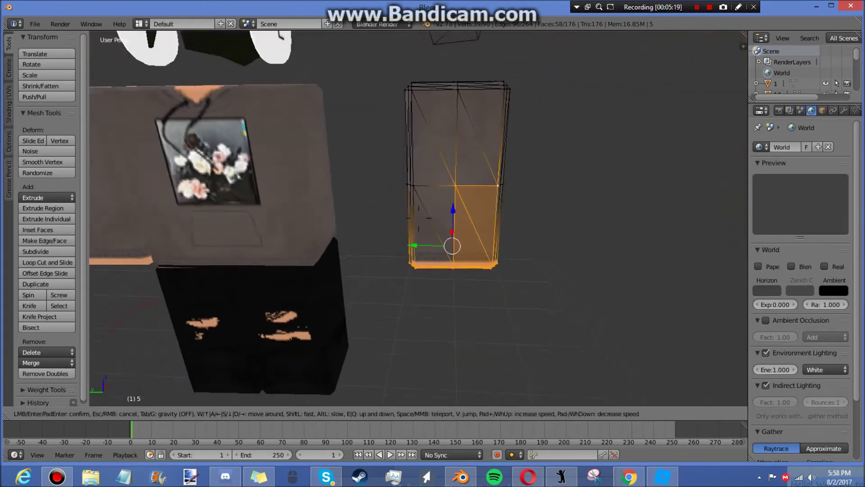
click(419, 218)
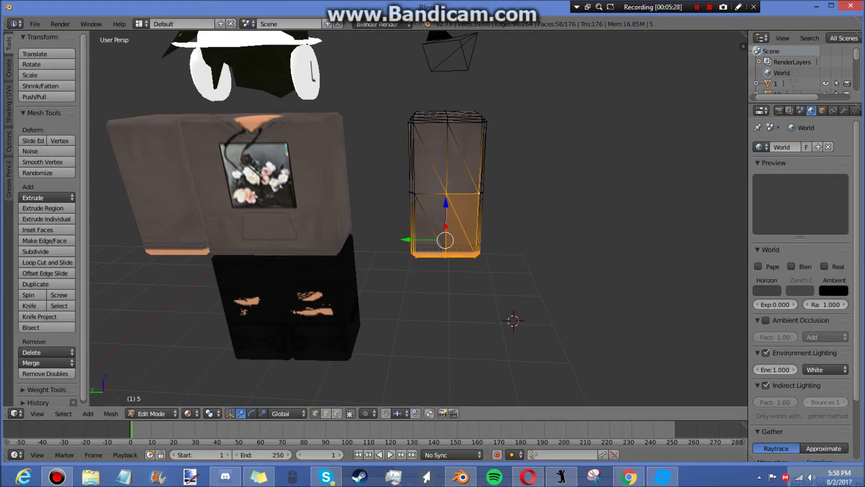
click(252, 413)
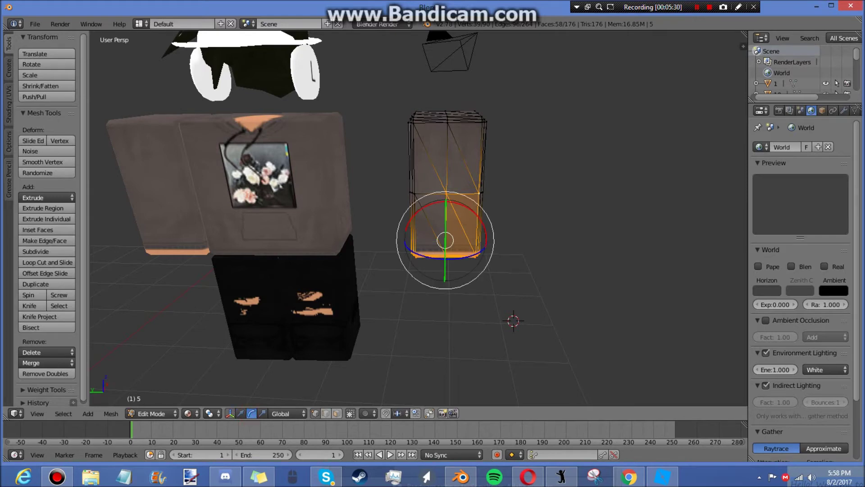
click(458, 202)
key(r)
key(r)
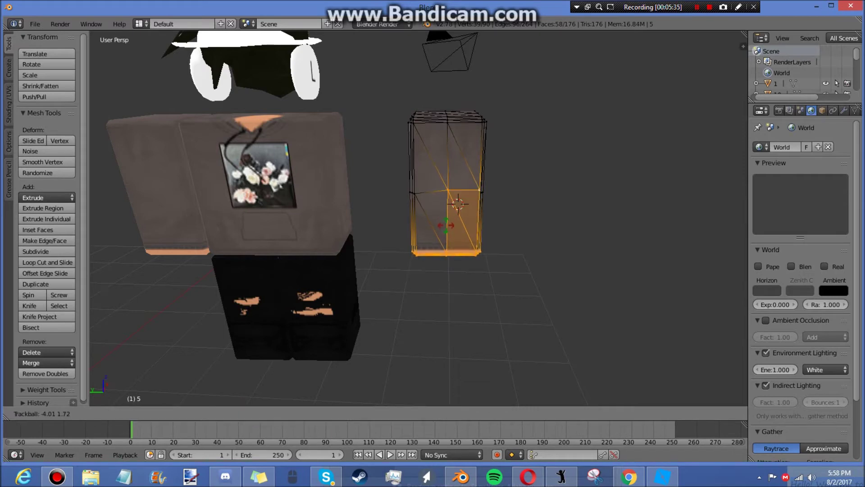
drag(447, 228, 447, 230)
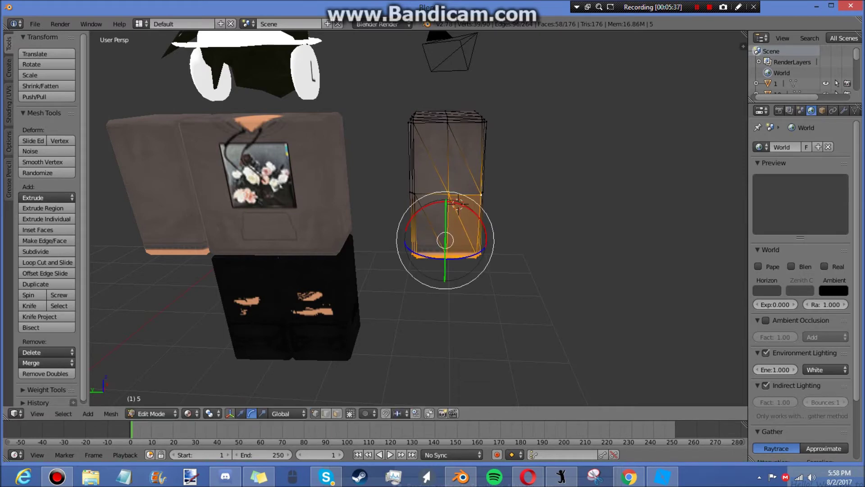
Try to rotate the selected lower part of the detached arm about the global Z axis.
scroll(446, 226, up, 5)
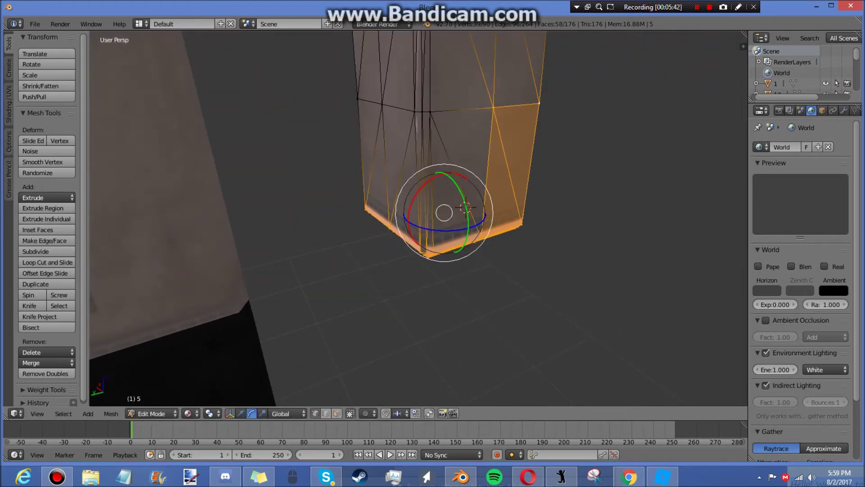
key(r)
key(z)
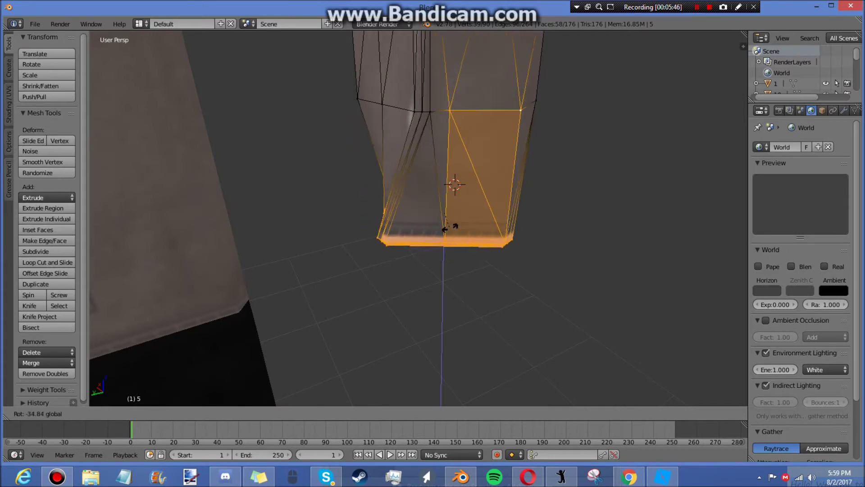
click(488, 229)
Bend the lower part of the detached arm forward by rotating the selected vertices about the Y axis.
key(shift+f)
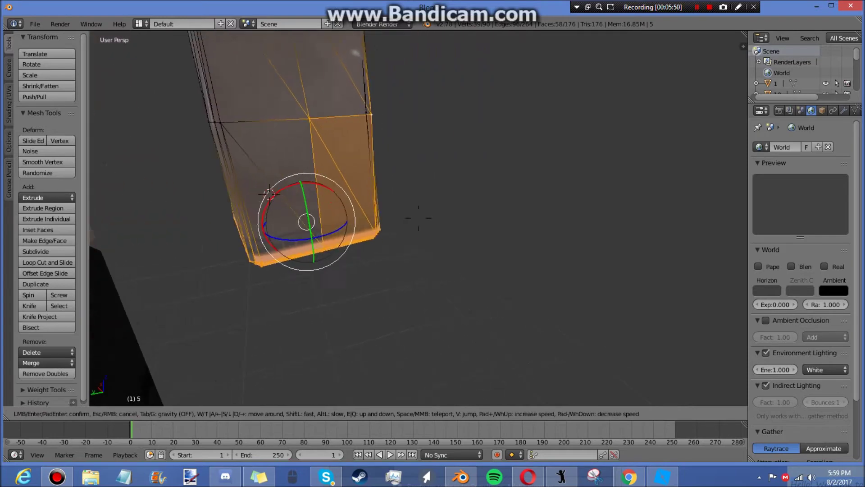
key(d)
click(419, 218)
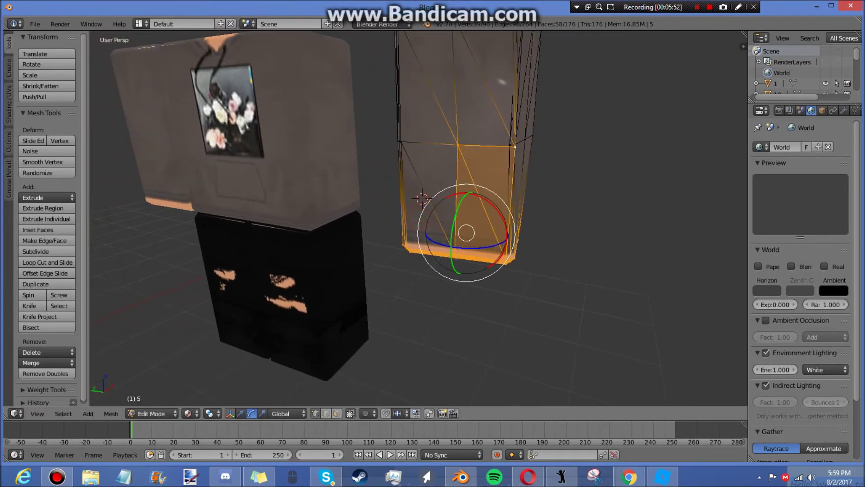
drag(452, 247, 442, 238)
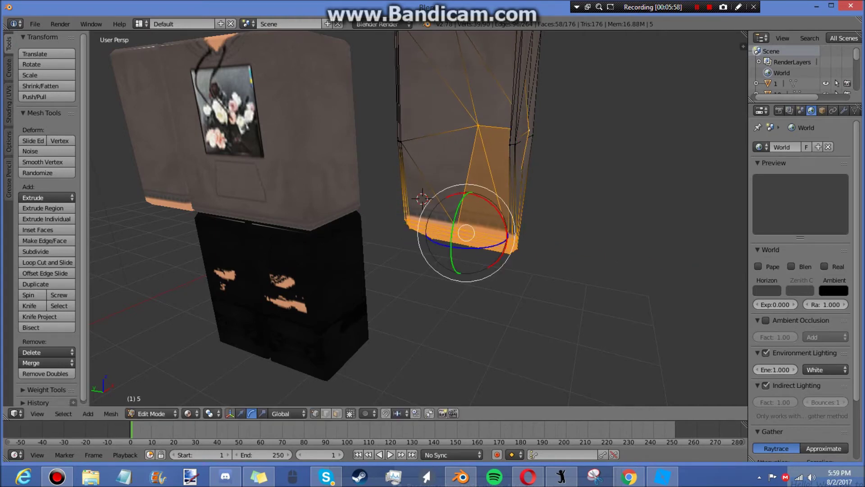
drag(469, 193, 468, 194)
key(shift+f)
key(s)
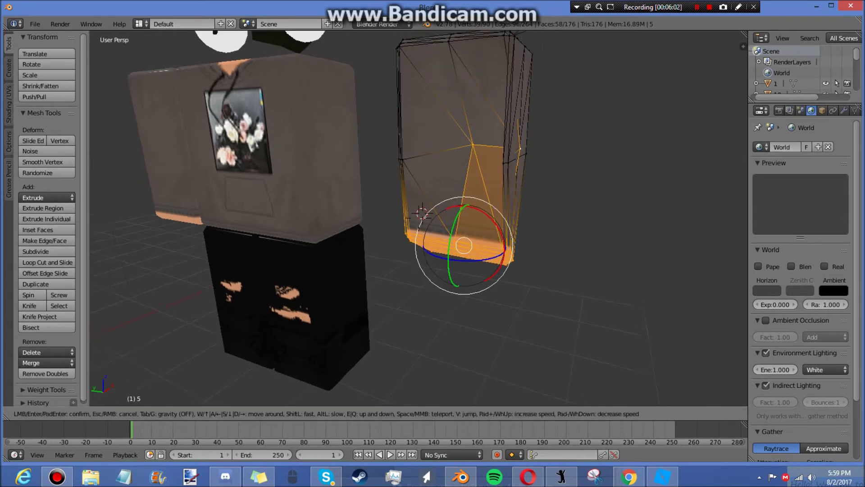
key(w)
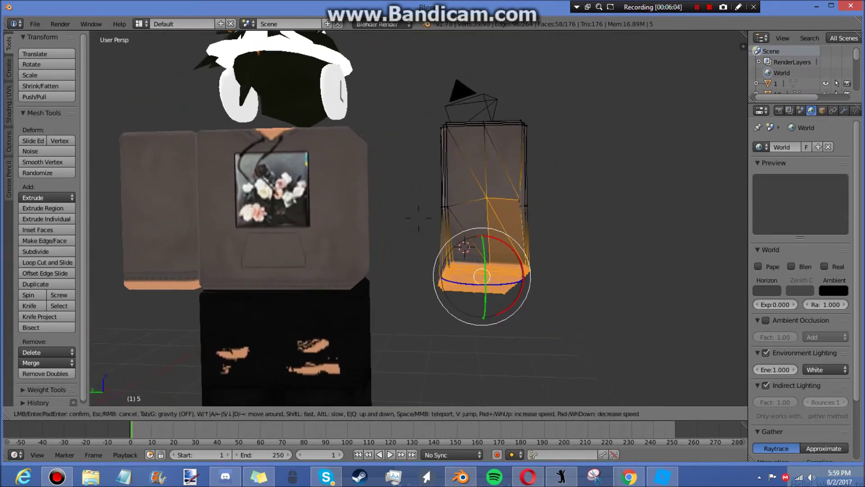
key(a)
key(s)
key(d)
click(419, 219)
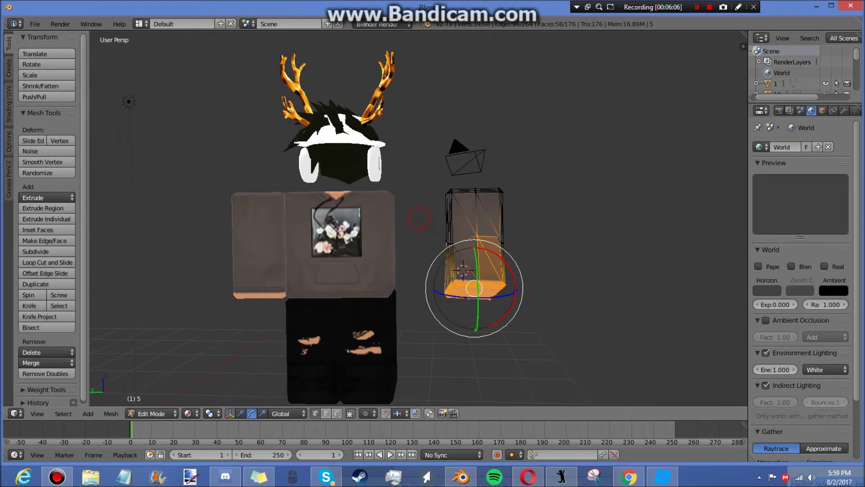
key(ctrl+u)
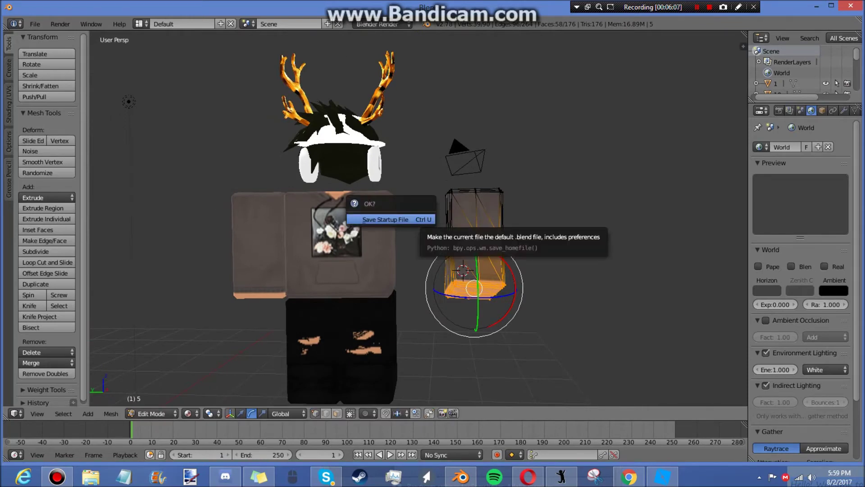
key(Escape)
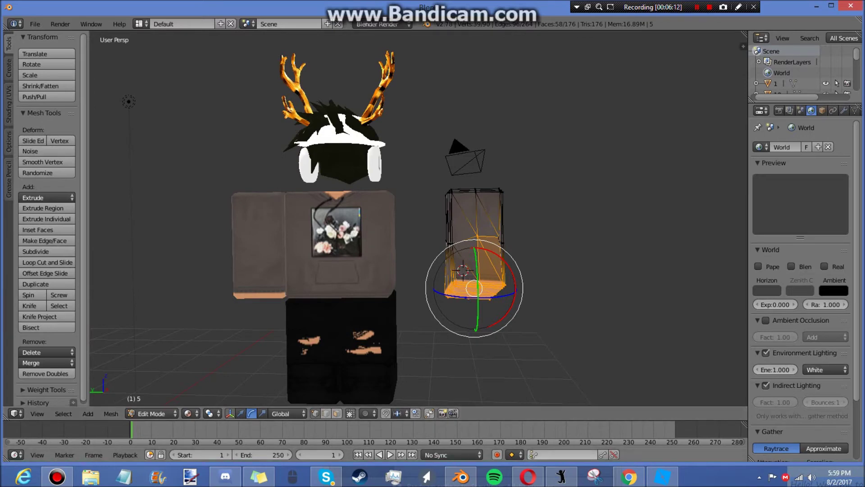
click(562, 327)
key(x)
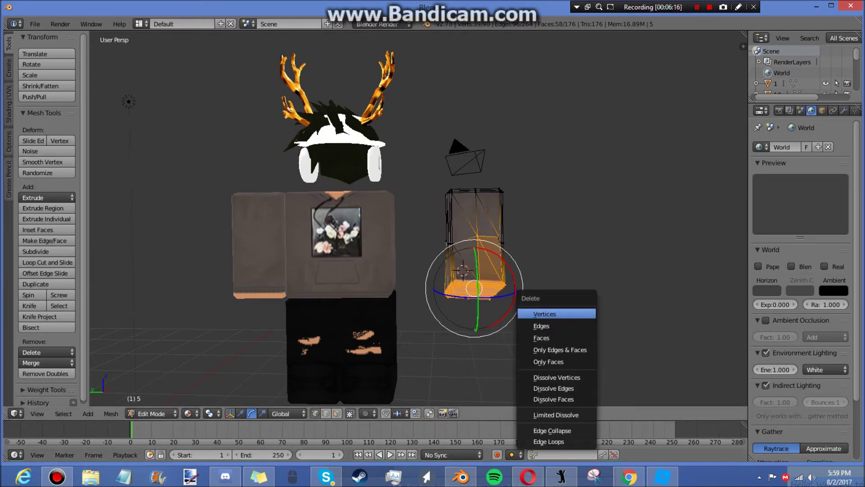
key(Escape)
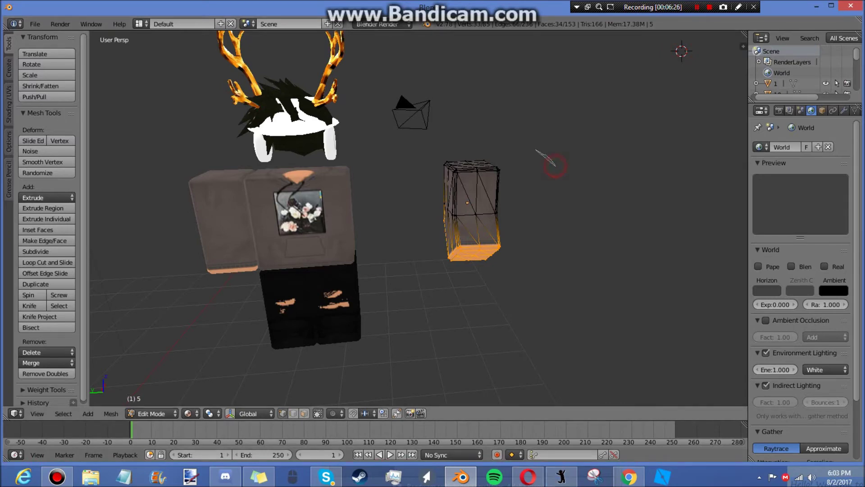
Lasso-select the detached arm's vertices from the front, then extend the selection from its opposite side.
mouse_move(536, 150)
ctrl+mouse_down()
mouse_move(432, 188)
mouse_move(525, 284)
mouse_move(423, 233)
mouse_move(515, 277)
ctrl+mouse_up()
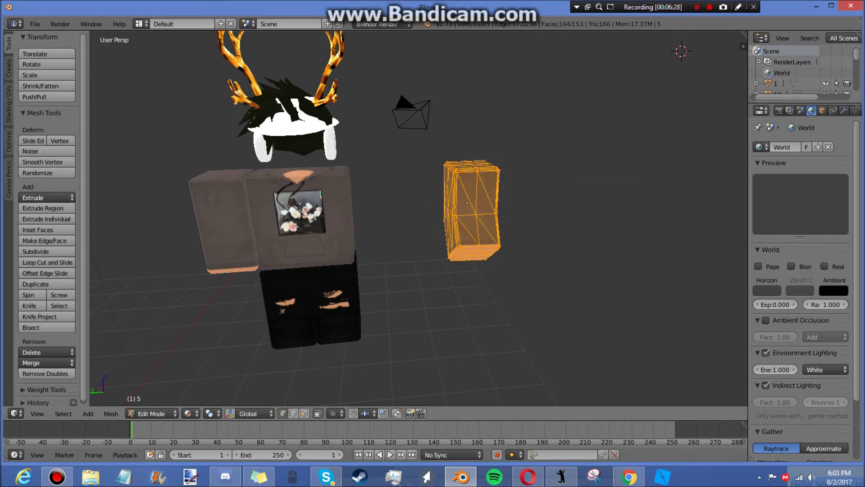
mouse_move(515, 131)
ctrl+mouse_down()
mouse_move(395, 237)
mouse_move(549, 252)
ctrl+mouse_up()
key(shift+f)
key(w)
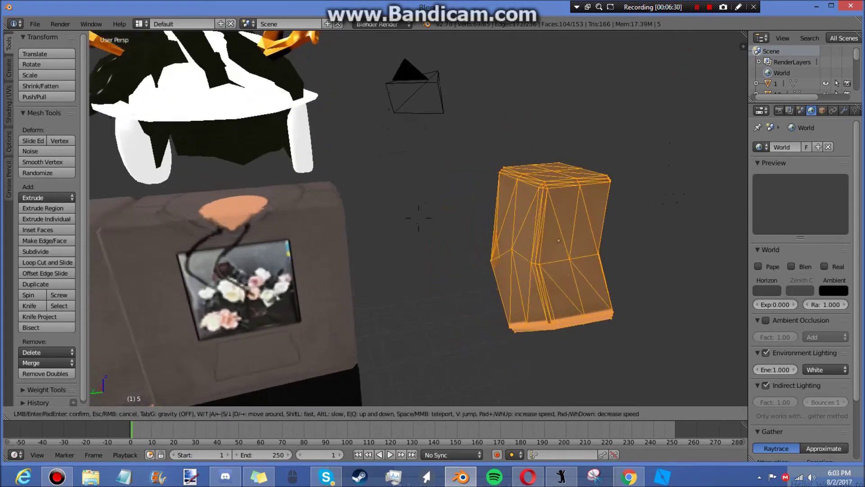
key(d)
click(418, 218)
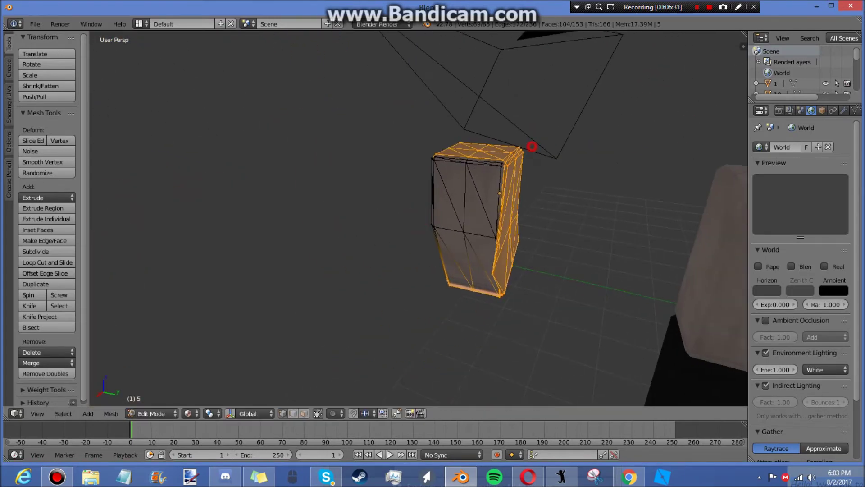
mouse_move(533, 146)
ctrl+mouse_down()
mouse_move(532, 360)
mouse_move(553, 147)
mouse_move(547, 387)
mouse_move(551, 153)
mouse_move(459, 307)
mouse_move(469, 311)
ctrl+mouse_up()
ctrl+drag(516, 128, 546, 363)
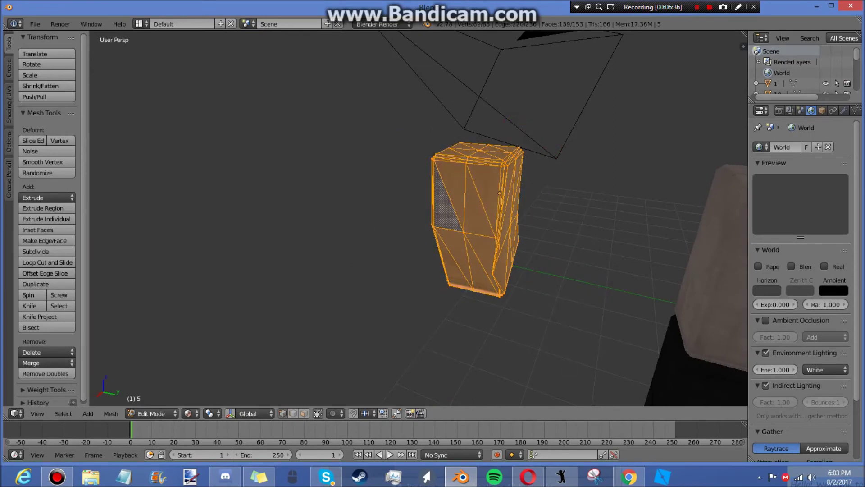
Add the last unselected vertices to the selection so the whole detached arm mesh is selected.
key(shift+f)
key(w)
key(s)
click(418, 218)
mouse_move(442, 104)
ctrl+mouse_down()
mouse_move(314, 211)
mouse_move(439, 107)
ctrl+mouse_up()
Try to fill the missing triangular face on the upper part of the arm from the selected mesh.
key(shift+f)
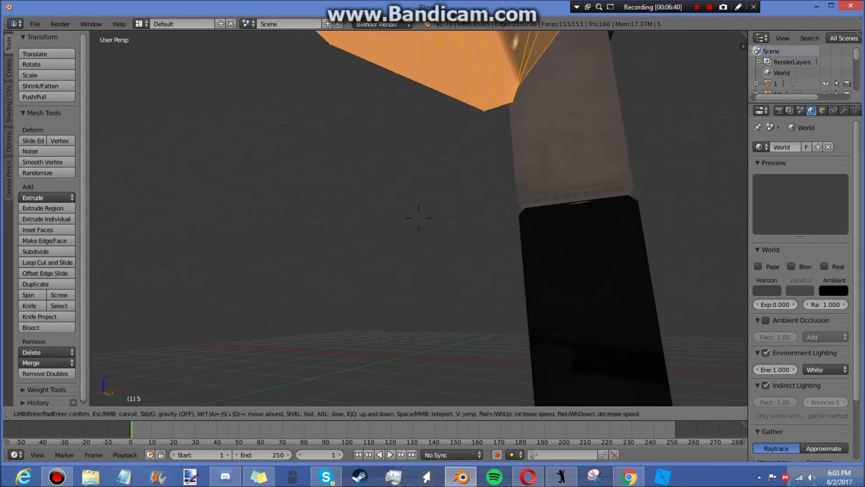
key(w)
key(a)
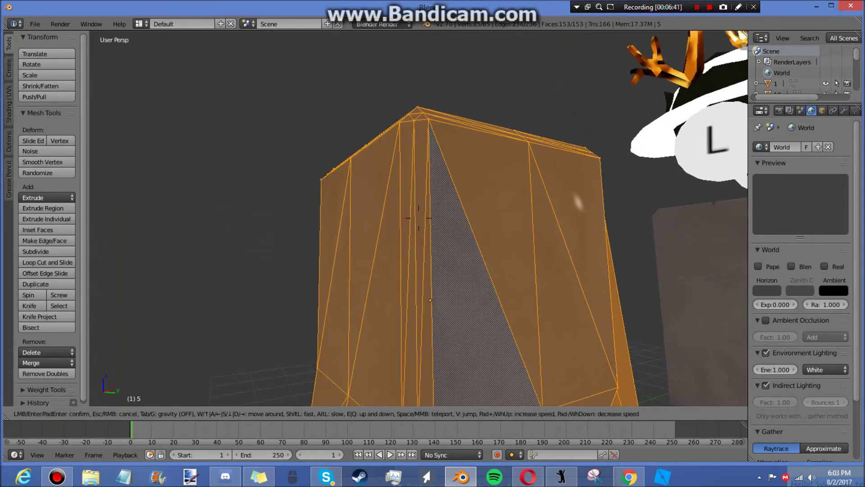
click(419, 218)
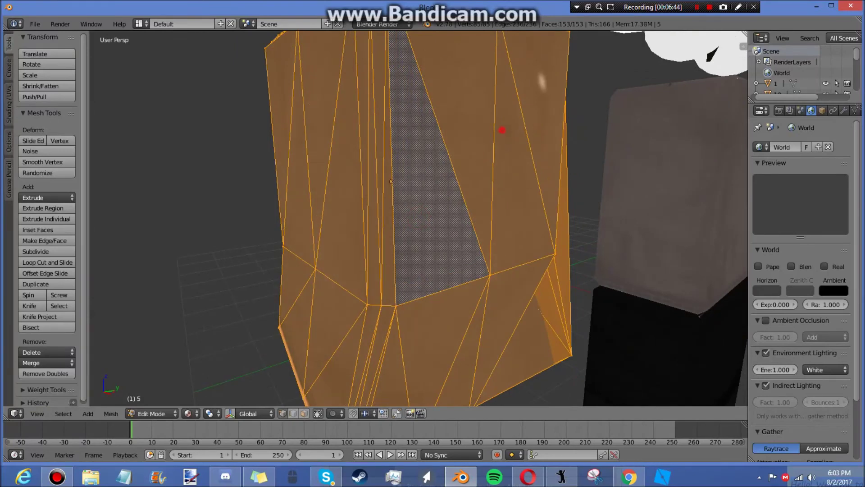
key(f)
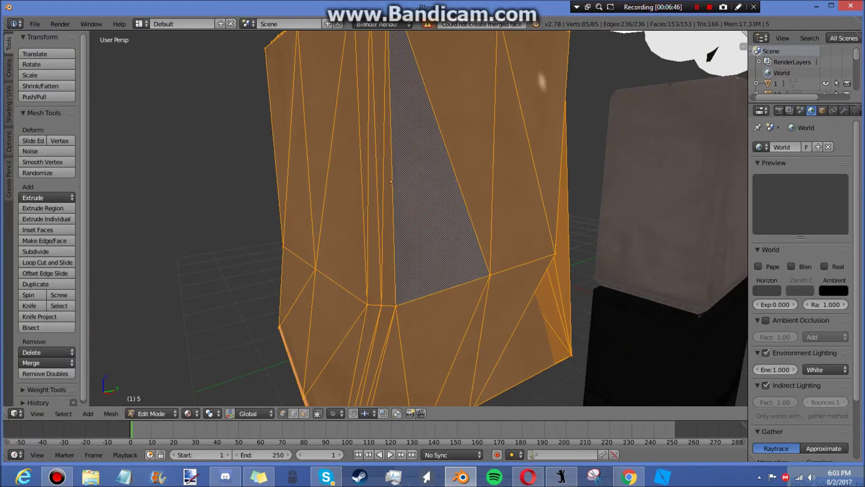
Enable the translate manipulator and move the whole arm mesh about 2.29 units along the Y axis against the torso.
key(shift+f)
key(s)
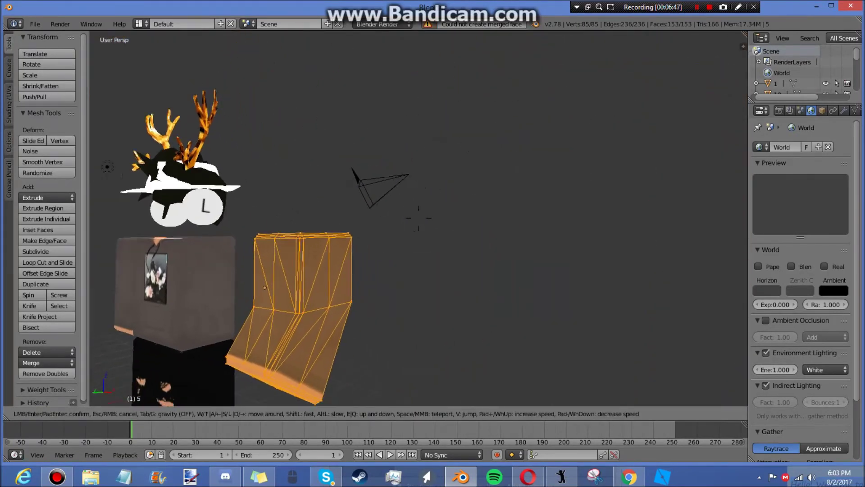
key(w)
key(a)
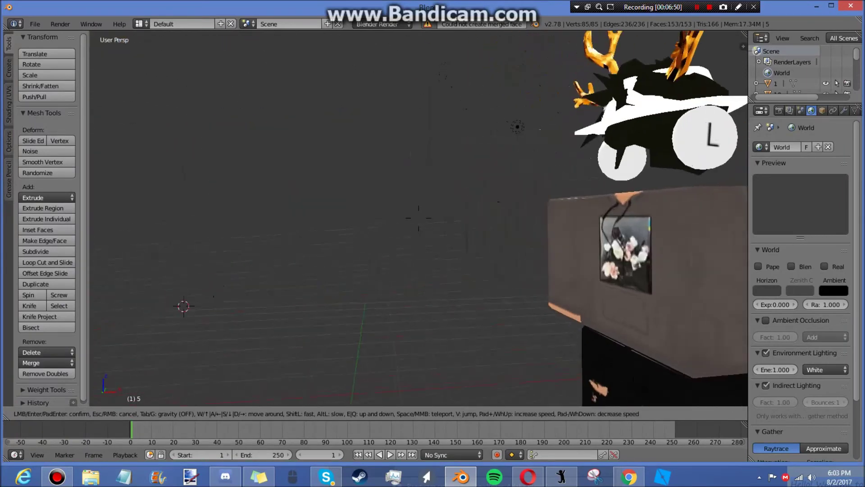
key(s)
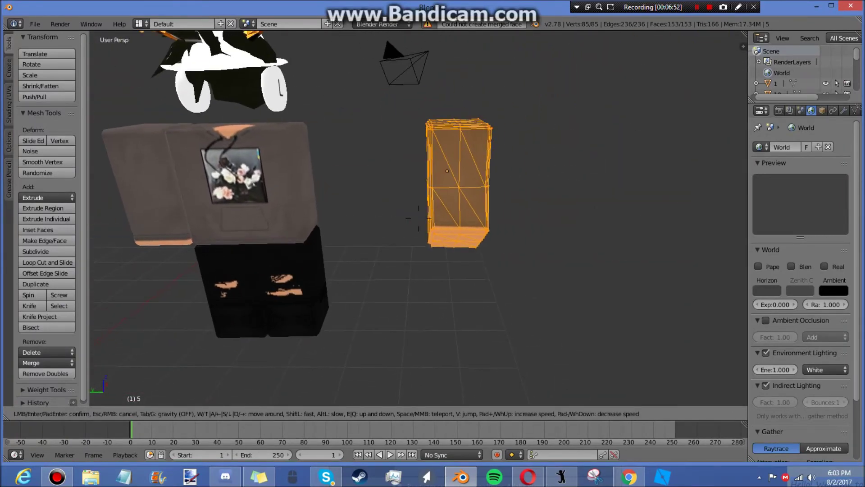
click(418, 218)
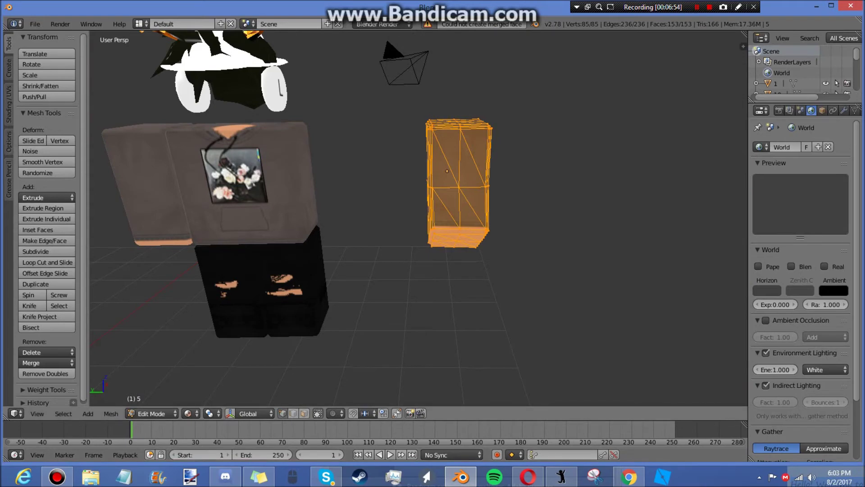
click(253, 413)
click(230, 413)
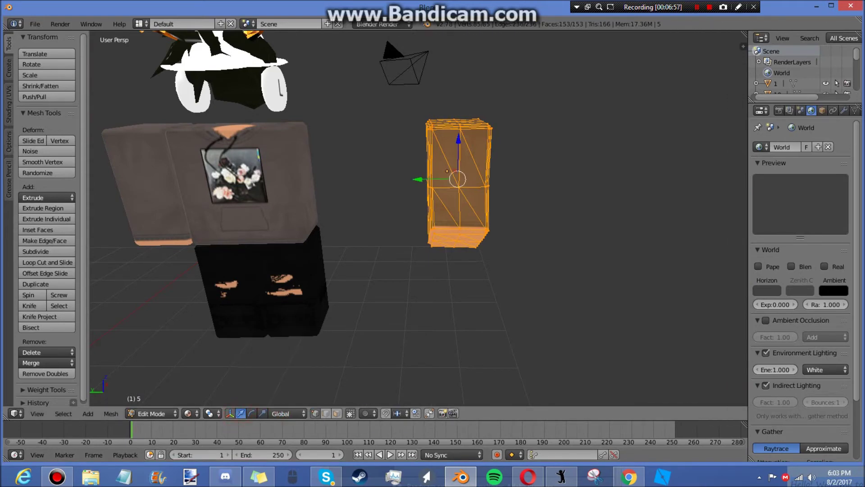
key(g)
key(y)
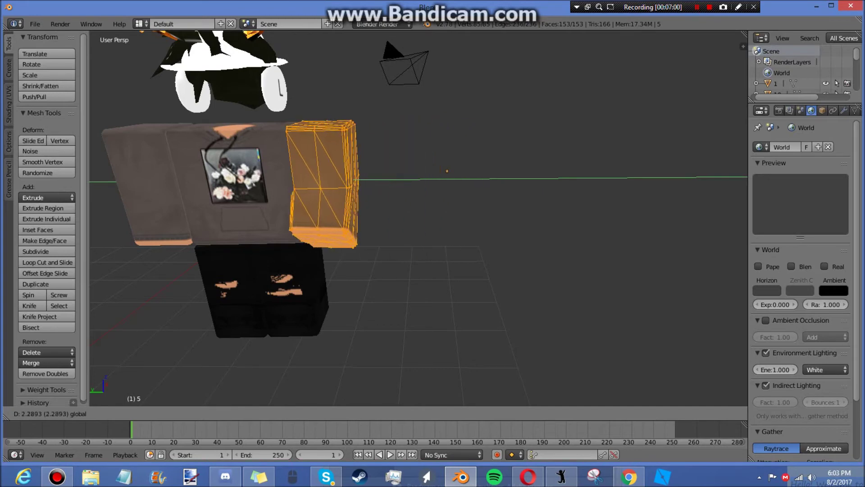
key(Return)
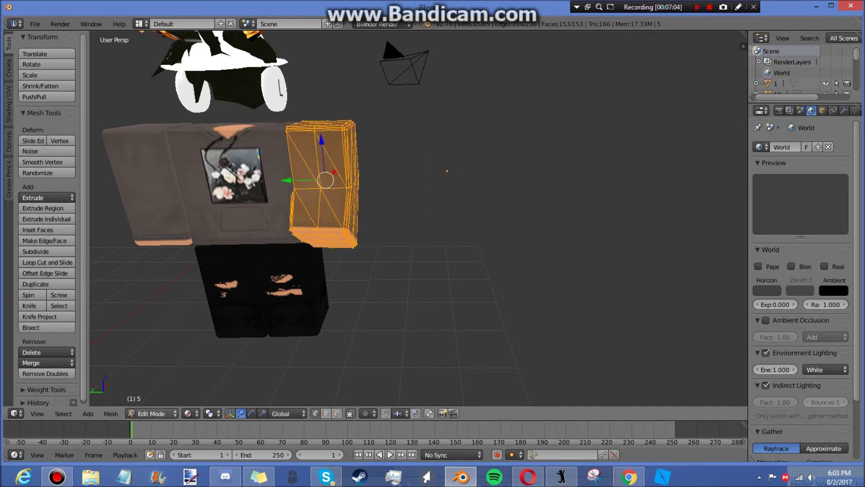
Switch the arm from Edit Mode to Object Mode and deselect all objects.
click(152, 413)
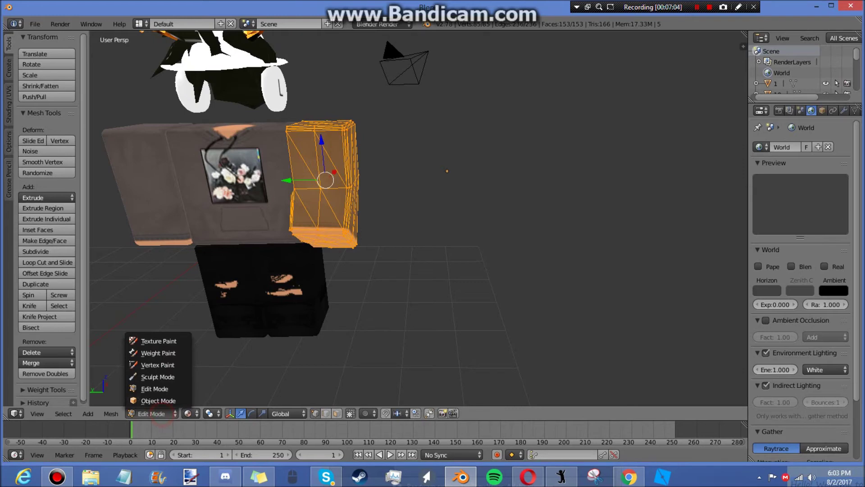
click(158, 401)
key(a)
key(shift+f)
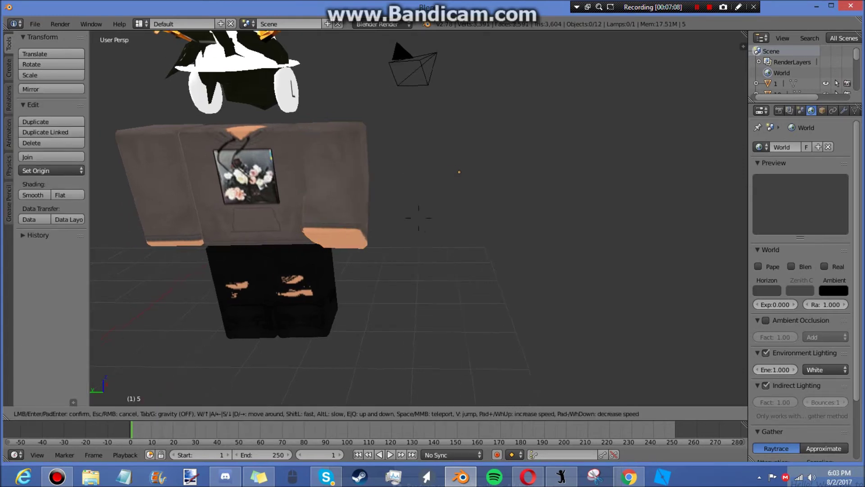
click(418, 219)
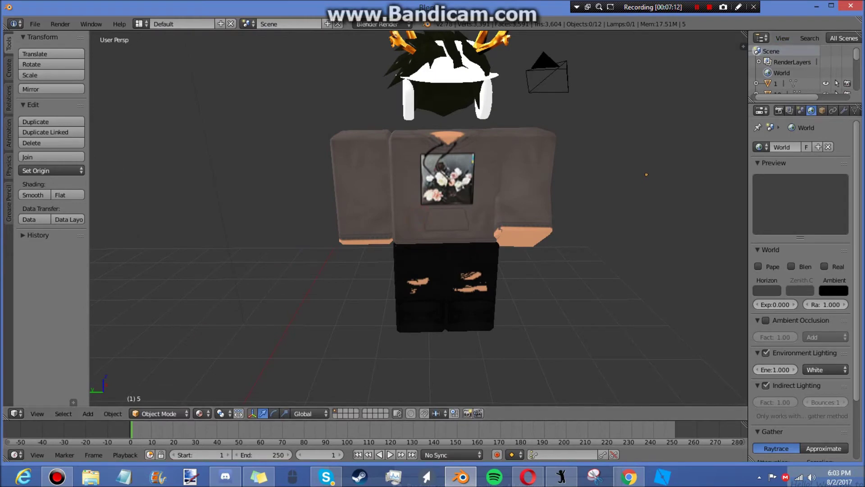
Set the render shading's alpha mode to Transparent.
click(781, 111)
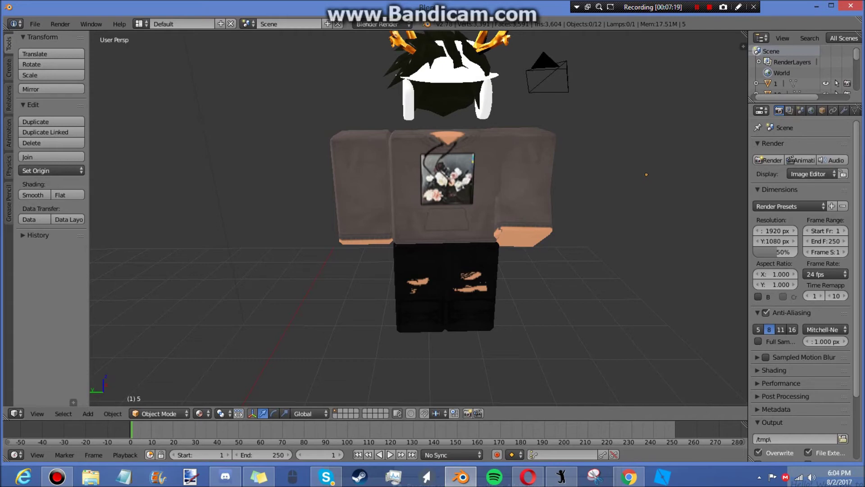
scroll(775, 232, down, 2)
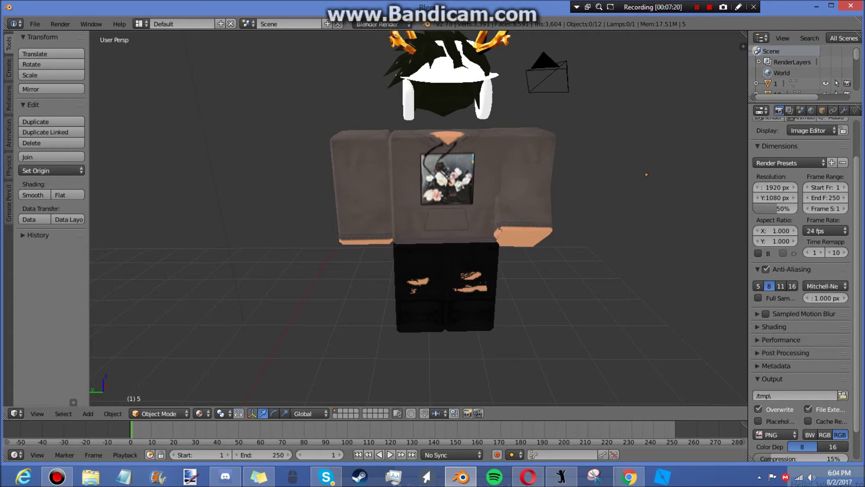
click(759, 327)
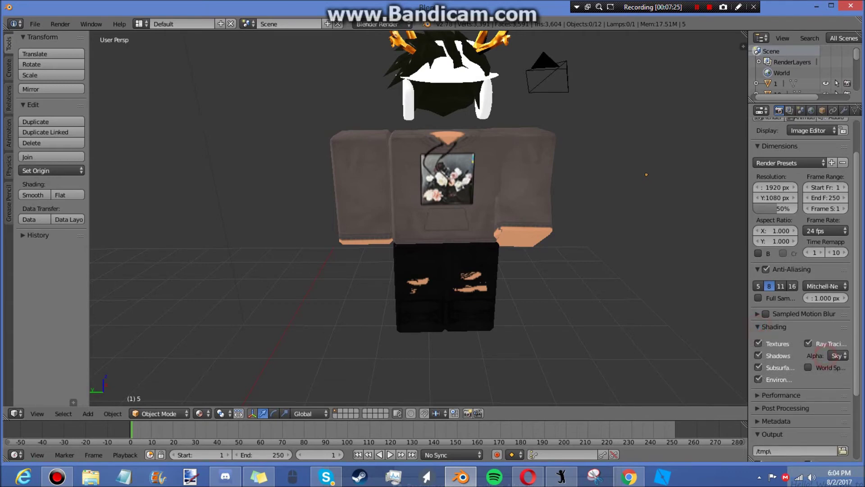
click(837, 355)
click(816, 330)
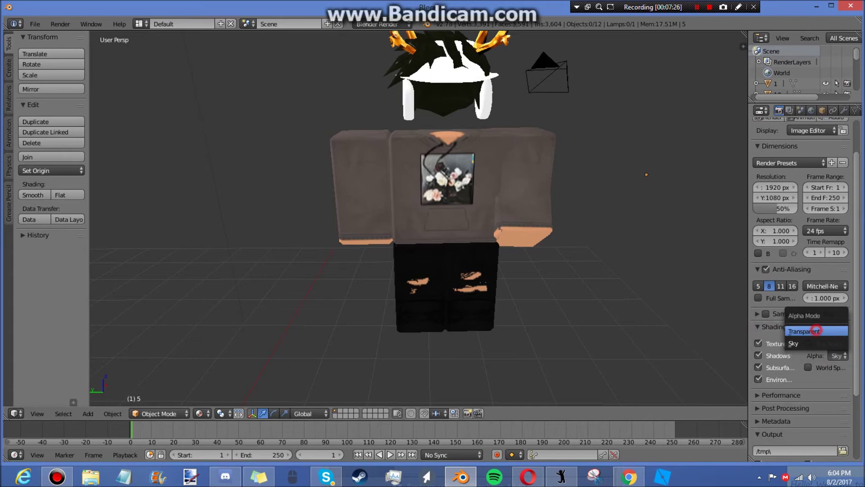
key(shift+f)
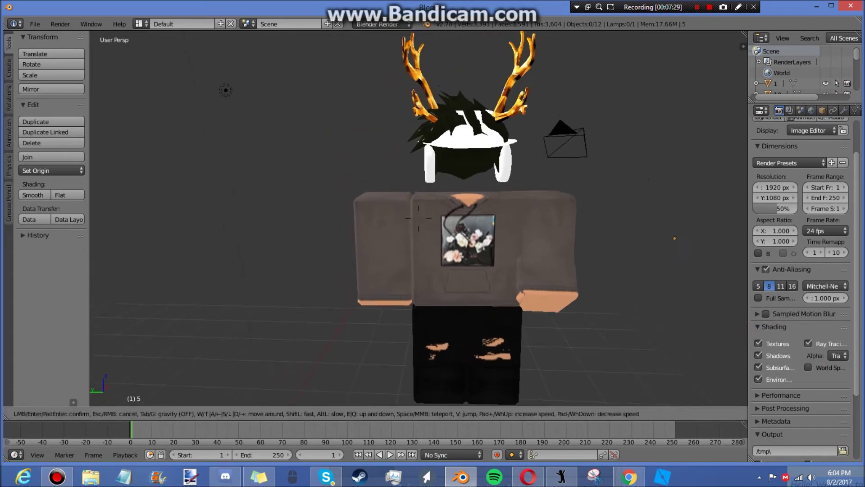
Switch the 3D viewport to look through the scene's active camera.
key(s)
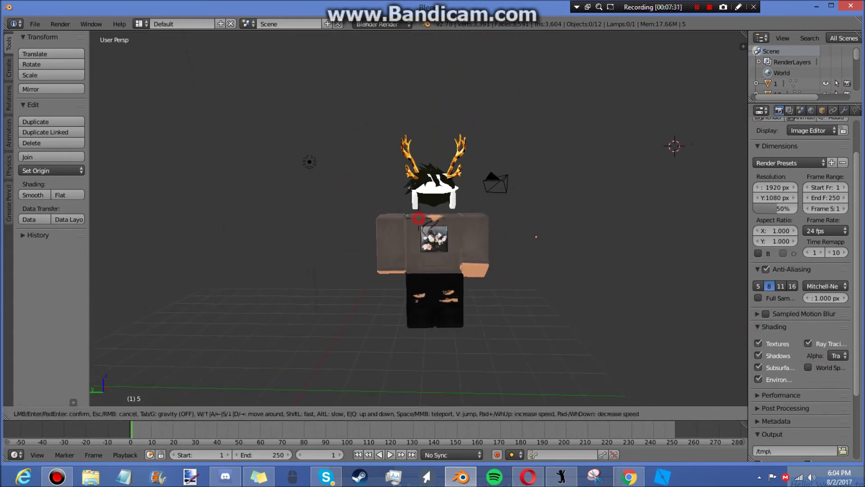
key(Return)
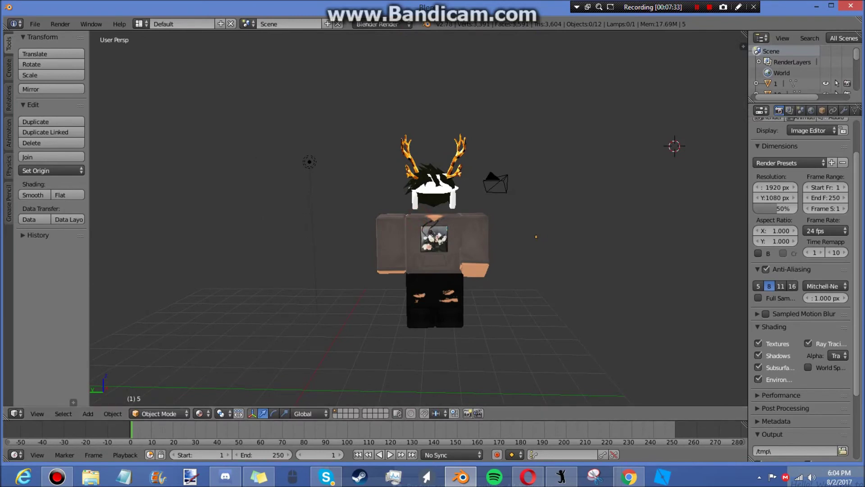
scroll(802, 288, up, 3)
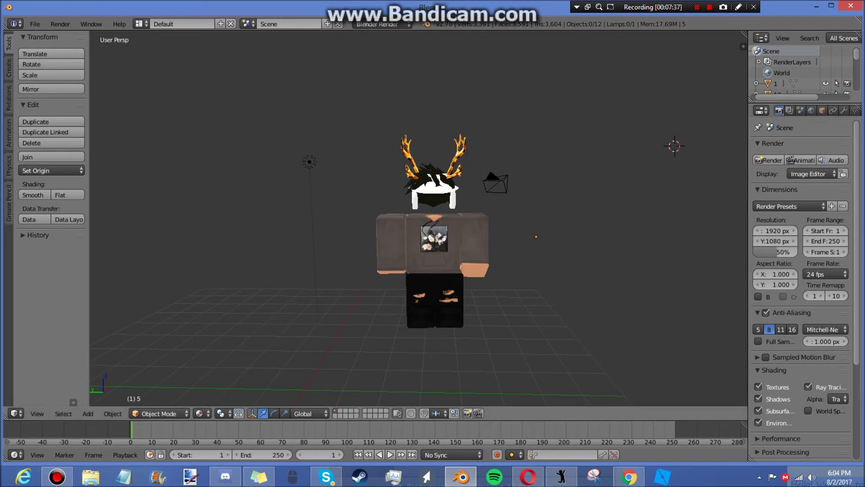
click(38, 414)
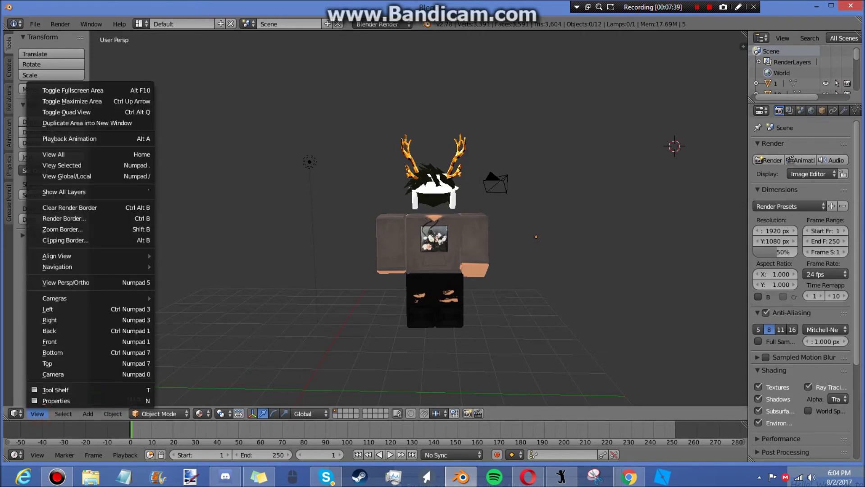
mouse_move(54, 298)
click(193, 306)
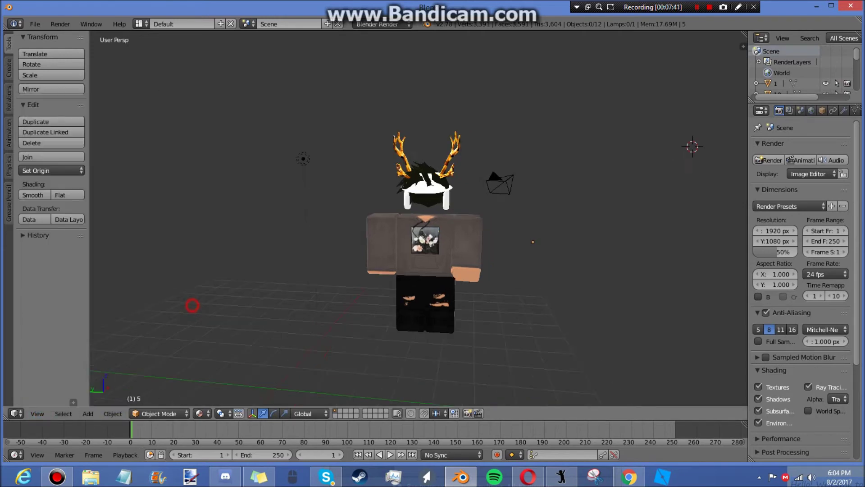
Reposition the camera in walk navigation so the whole avatar faces it and fits inside the camera frame.
key(shift+f)
key(a)
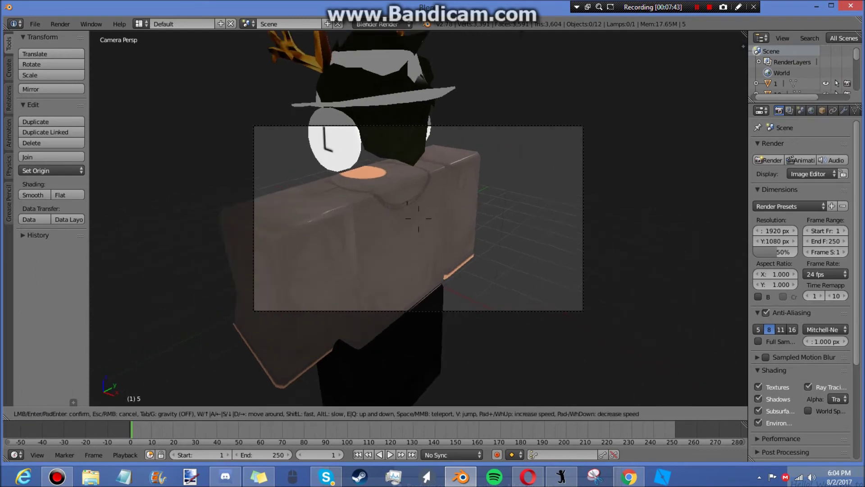
key(s)
key(a)
key(q)
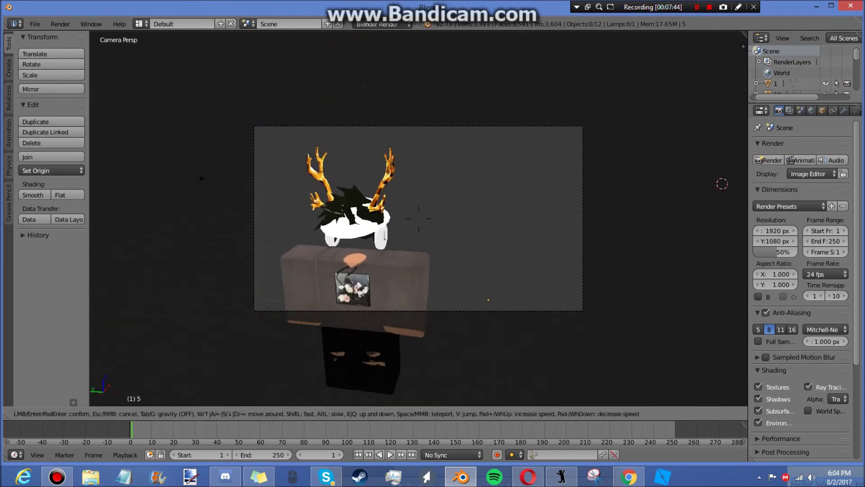
key(s)
key(w)
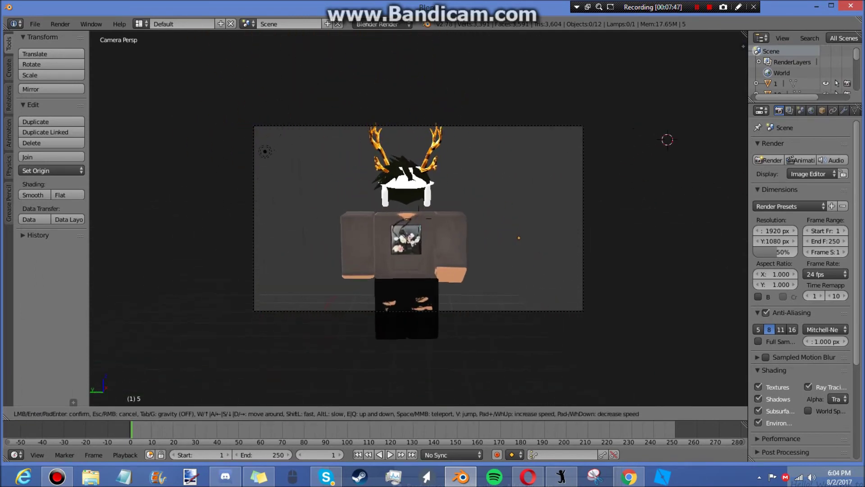
key(s)
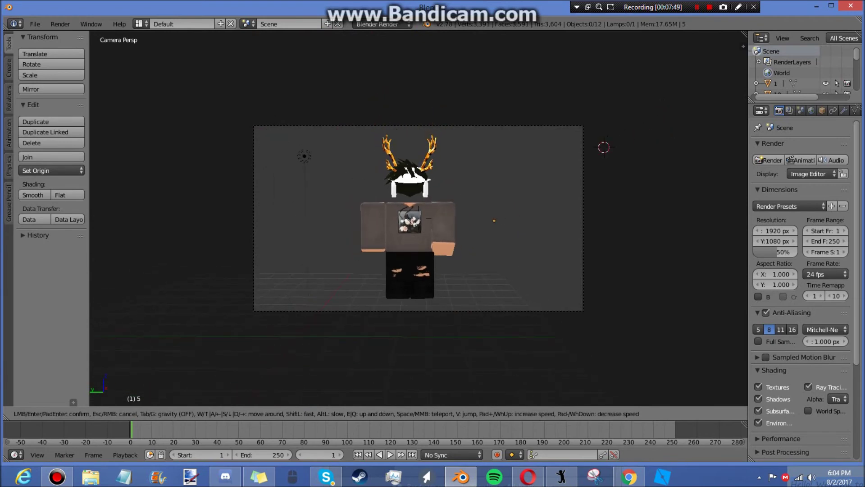
key(Return)
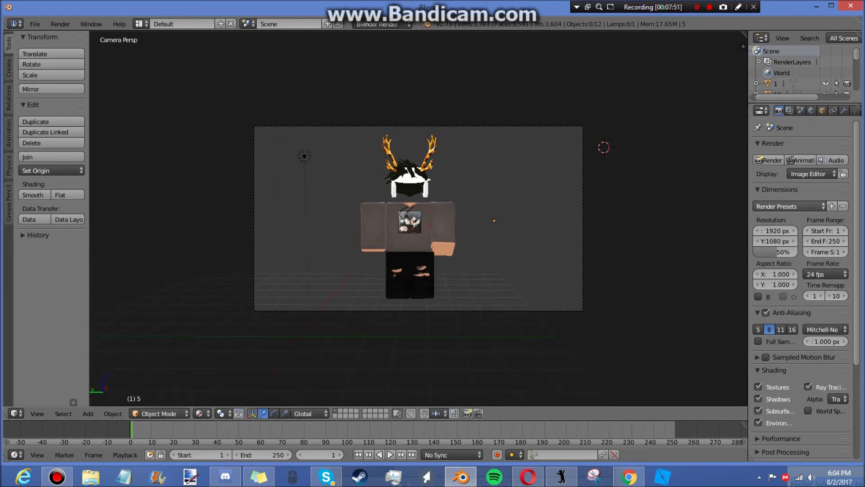
Render the still image of the avatar and save the render result as an image.
click(774, 160)
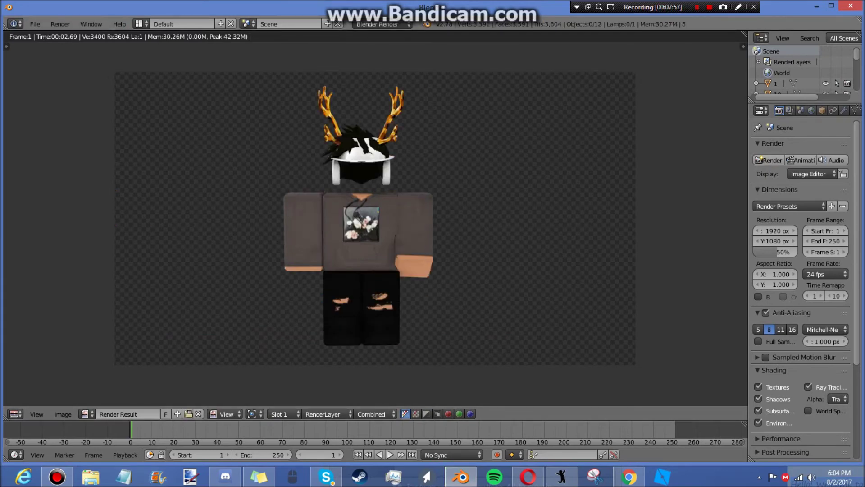
click(36, 414)
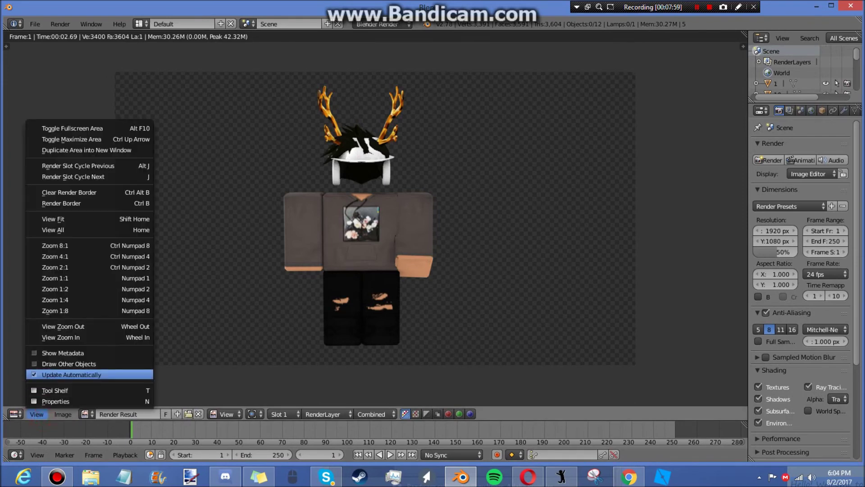
mouse_move(63, 415)
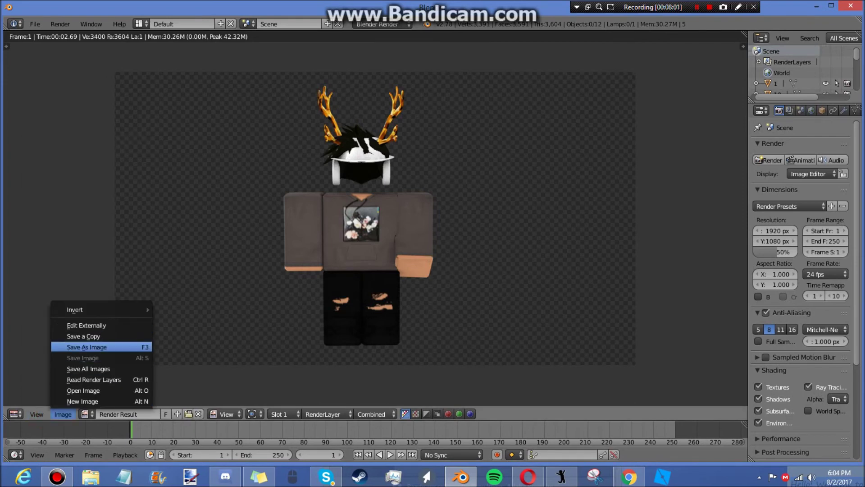
click(85, 347)
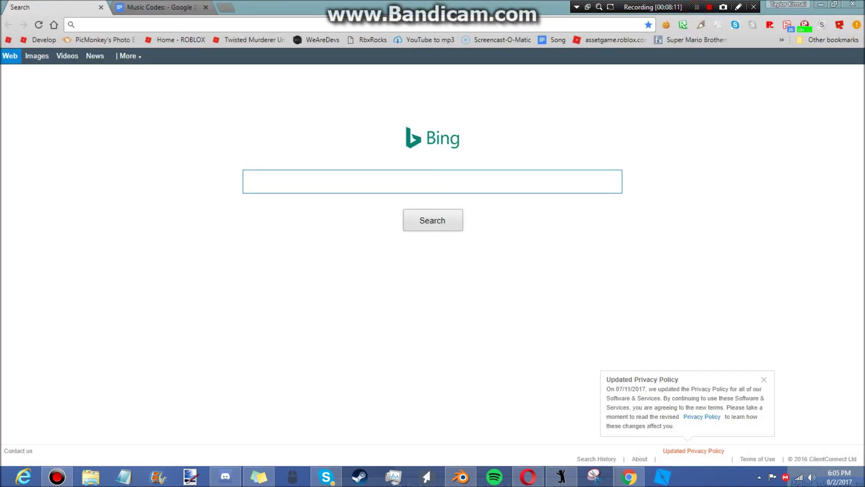
Switch to Chrome, go to PicMonkey and load the rendered YouTube image from the Desktop for editing.
click(717, 92)
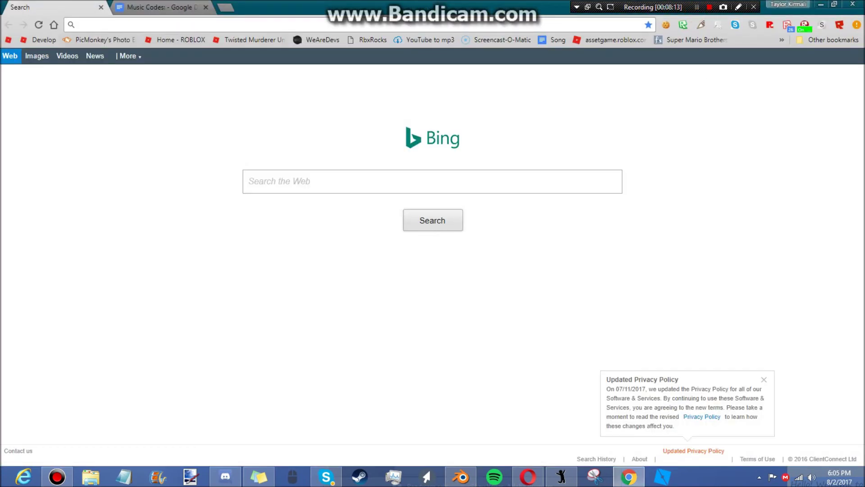
click(100, 40)
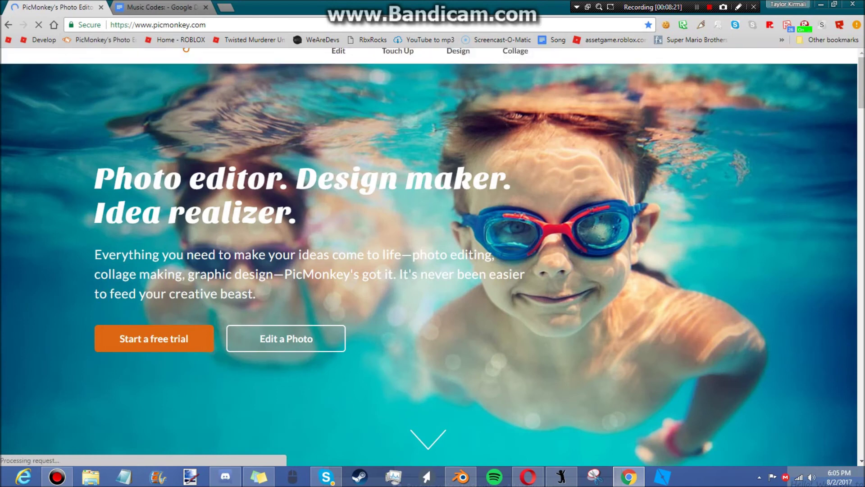
mouse_move(338, 72)
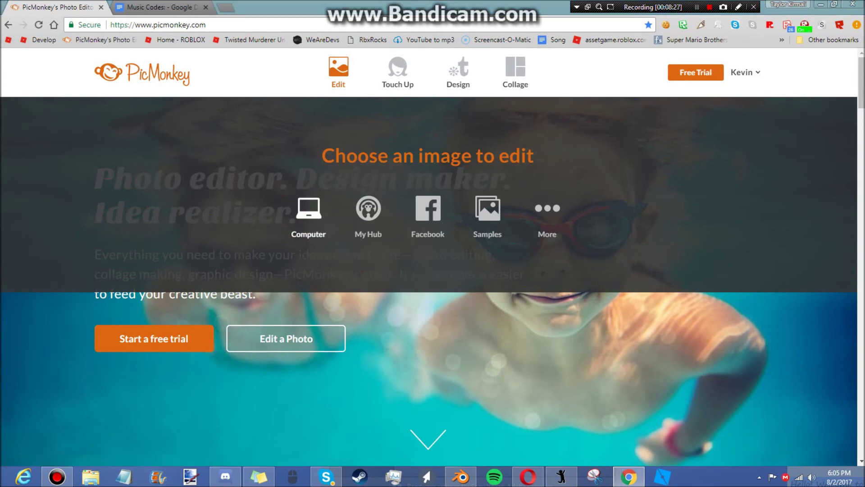
click(308, 212)
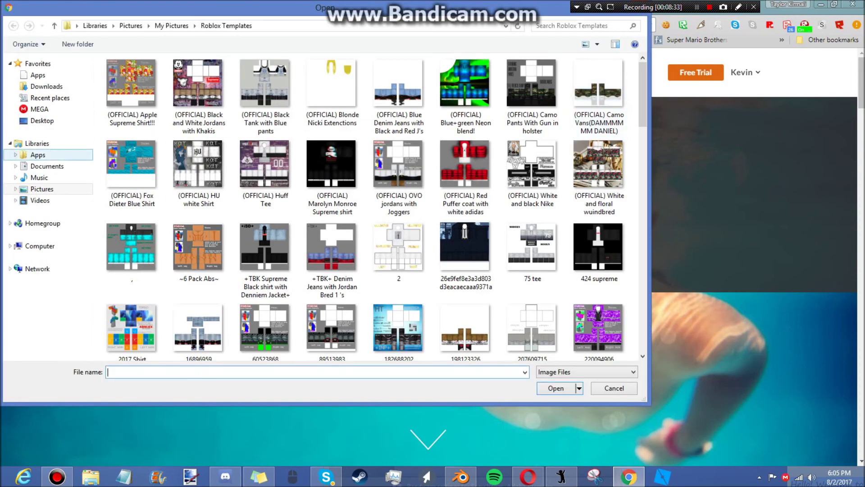
click(47, 121)
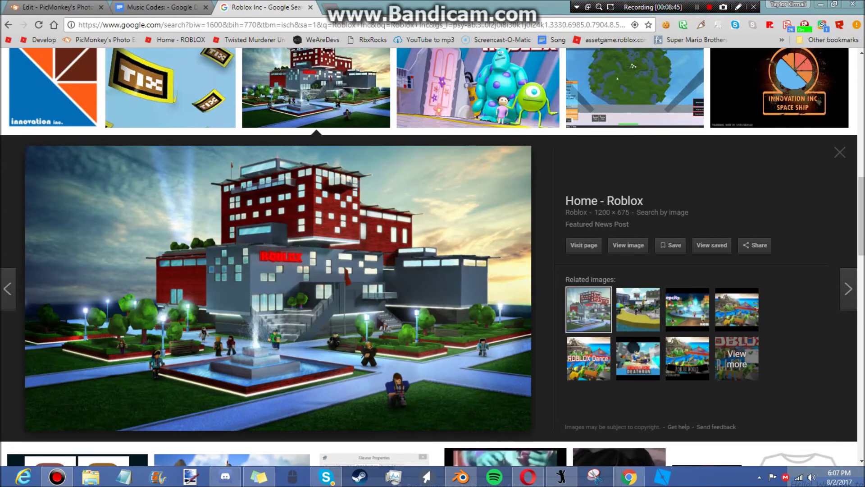
Save the Roblox building picture from Google Images to the Desktop as Roblox-Building_1200x675, with the file type All Files.
right_click(436, 186)
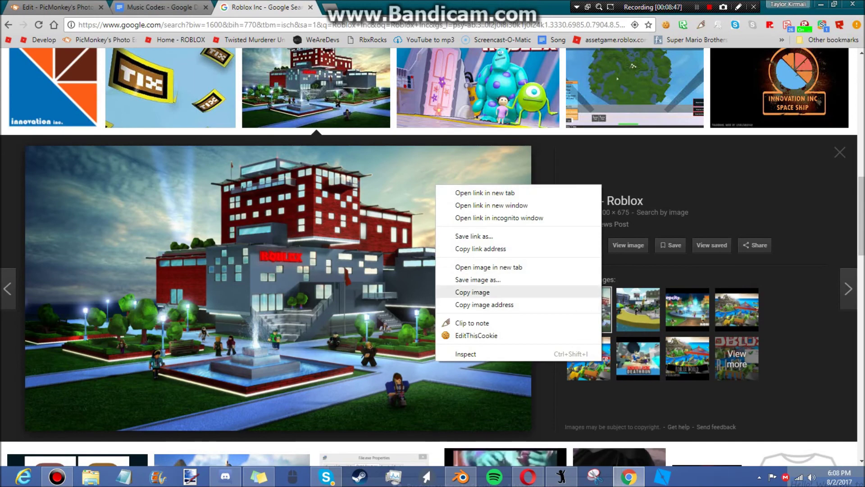
click(468, 281)
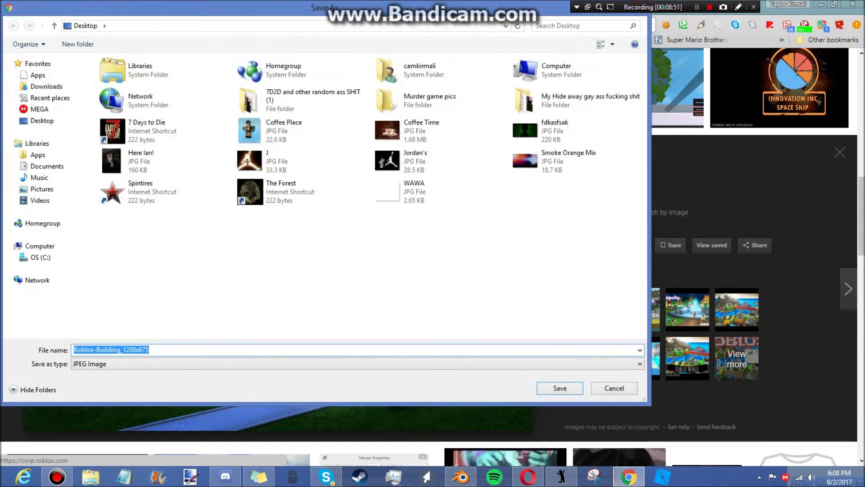
click(501, 363)
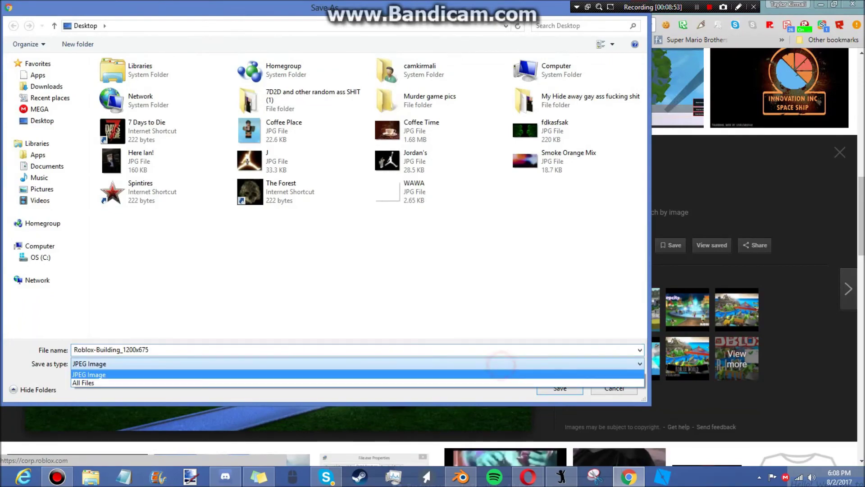
click(112, 383)
key(Return)
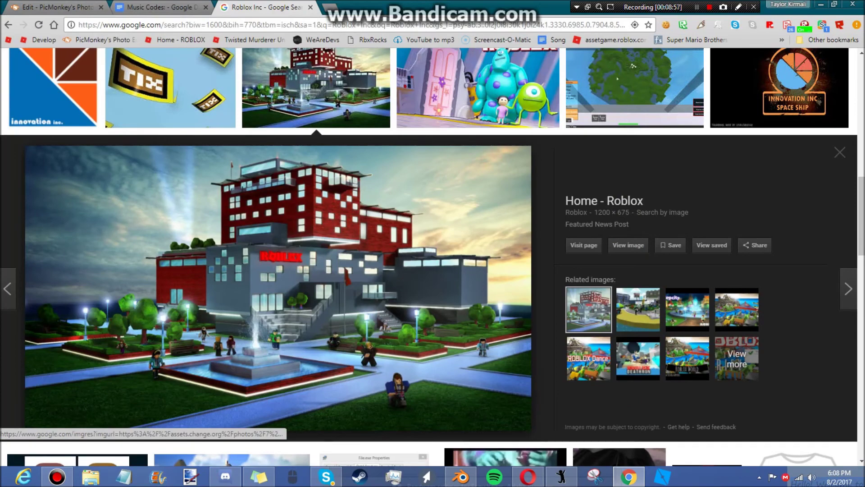
Return to the PicMonkey editor and add Roblox-Building_1200x675 from the computer's Desktop as an overlay on the avatar image.
click(77, 7)
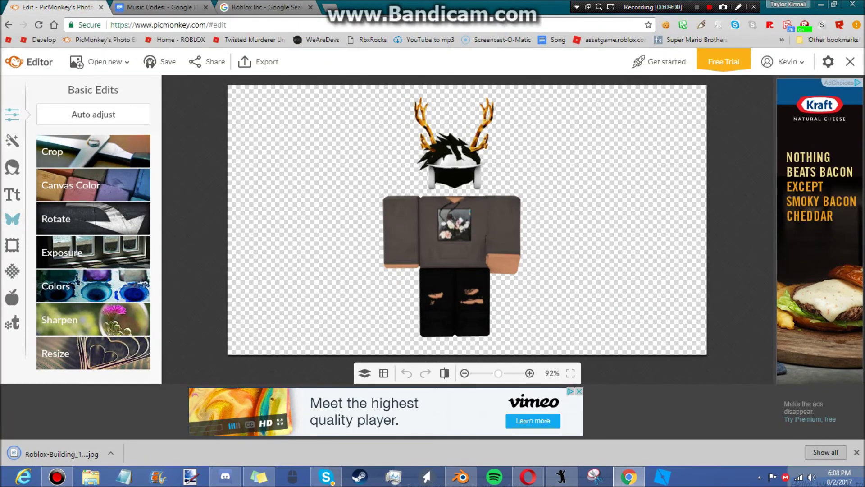
click(13, 219)
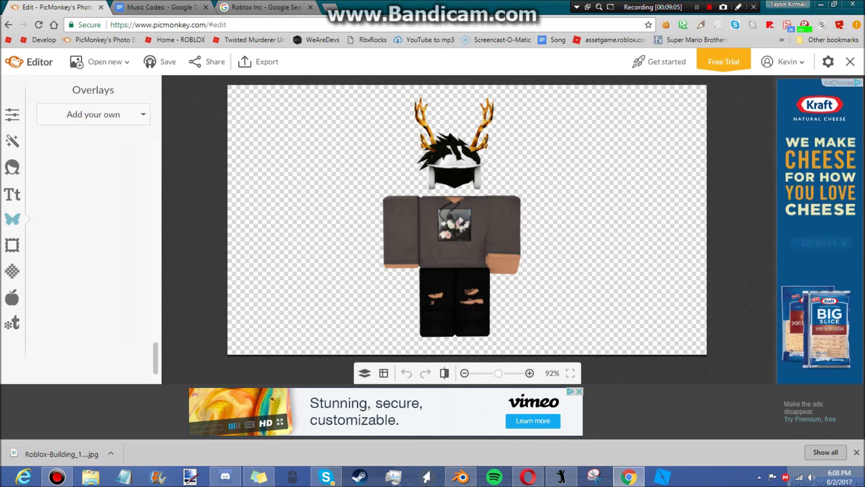
click(94, 114)
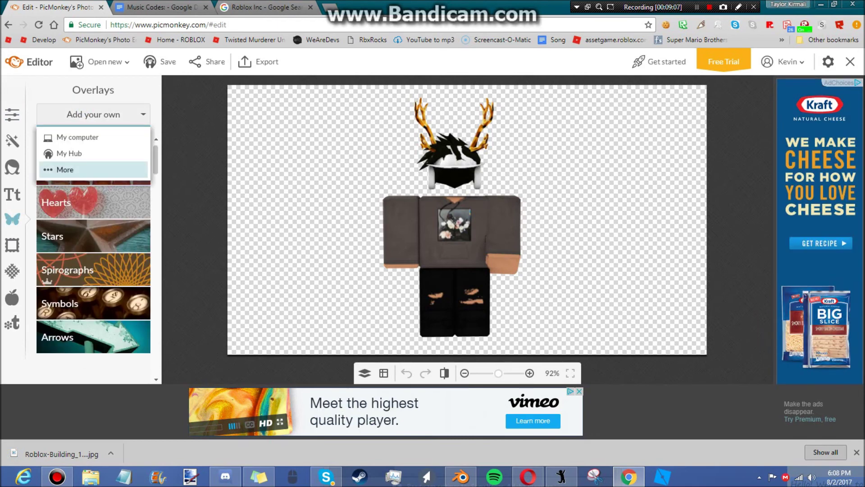
click(78, 137)
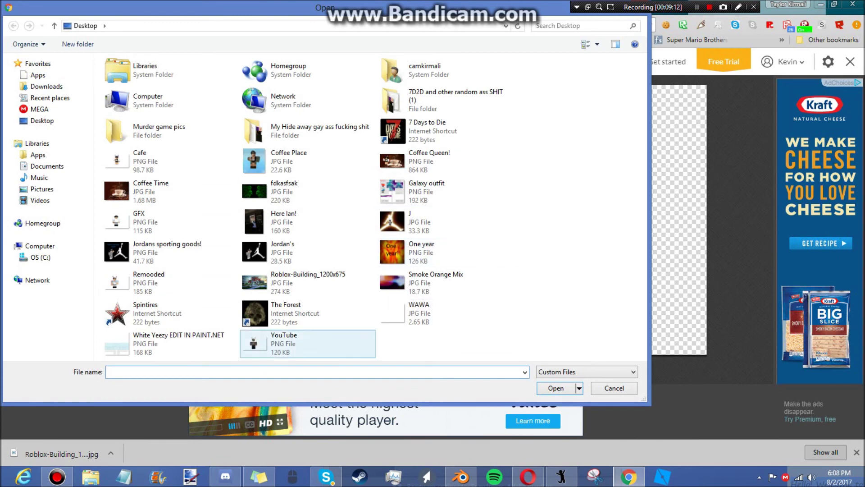
click(569, 372)
click(554, 390)
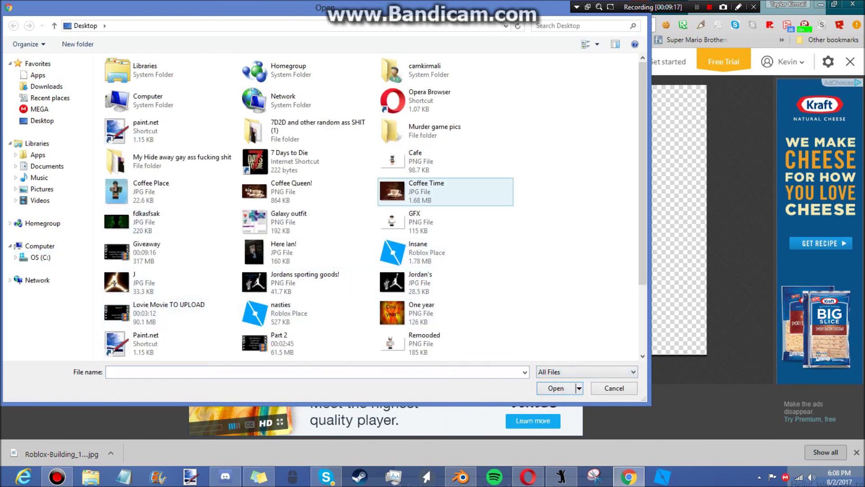
drag(644, 190, 644, 260)
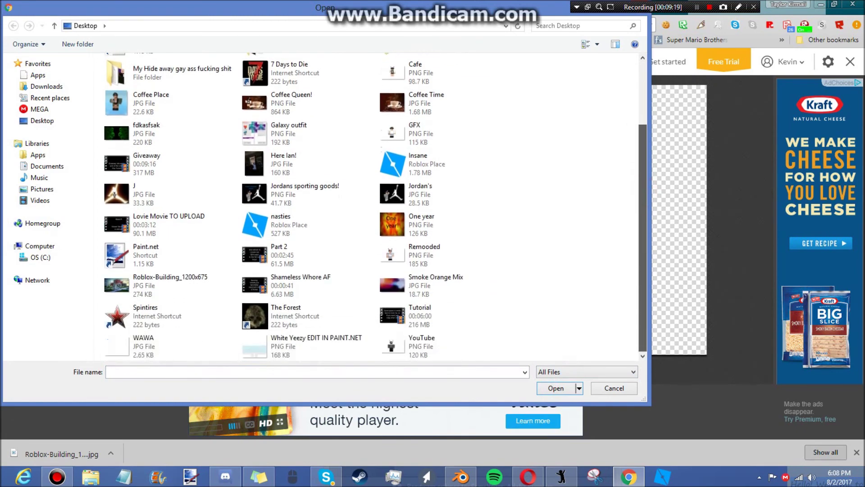
double_click(149, 283)
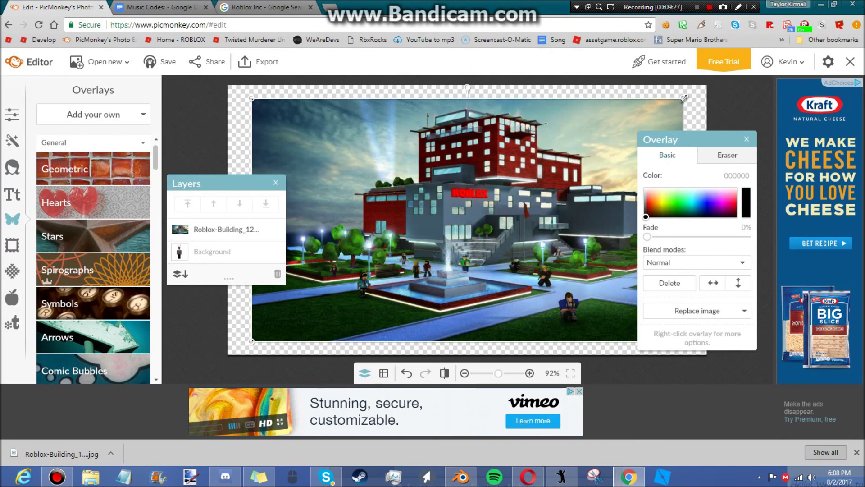
Enlarge the Roblox building overlay from its corners until it covers the whole canvas.
drag(683, 99, 707, 84)
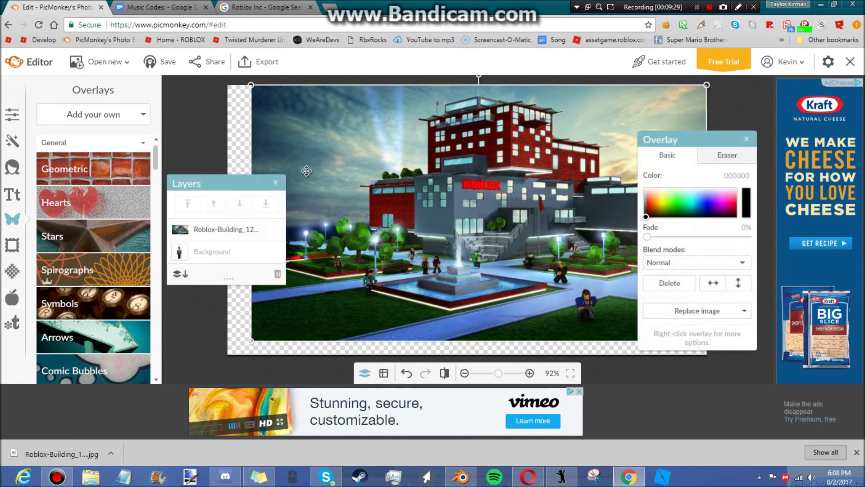
drag(247, 81, 215, 64)
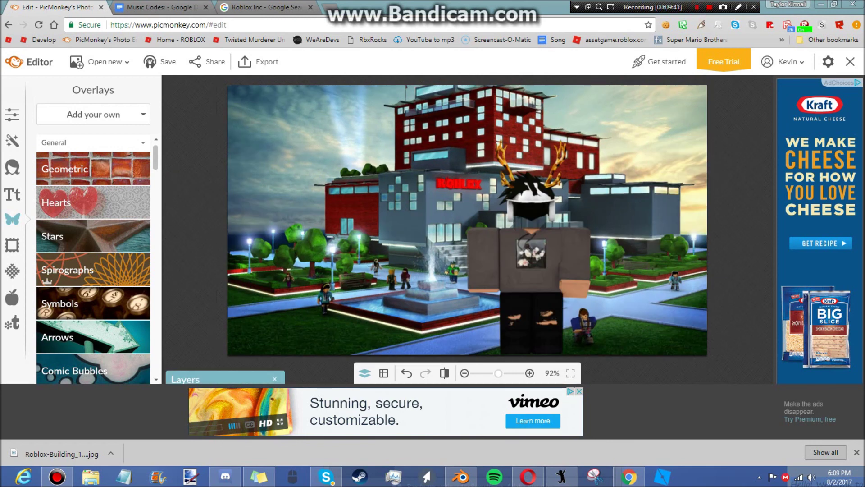
click(330, 56)
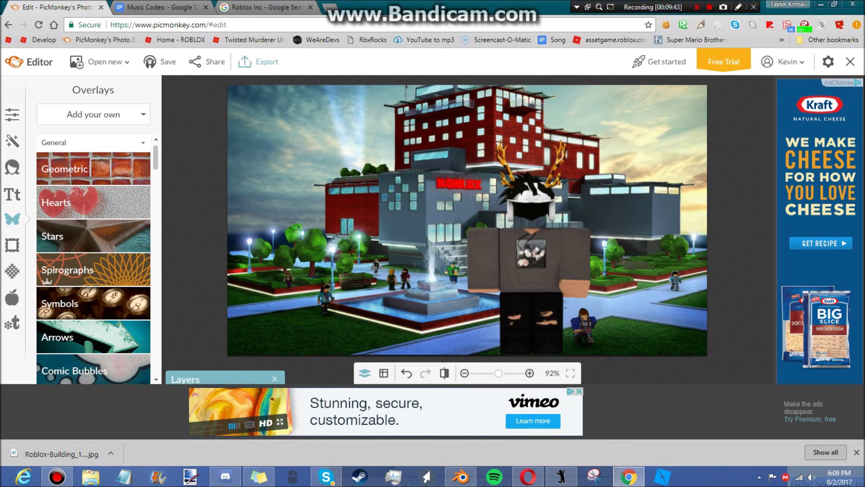
Open the export settings for the composite image and set its file format to .png.
click(261, 62)
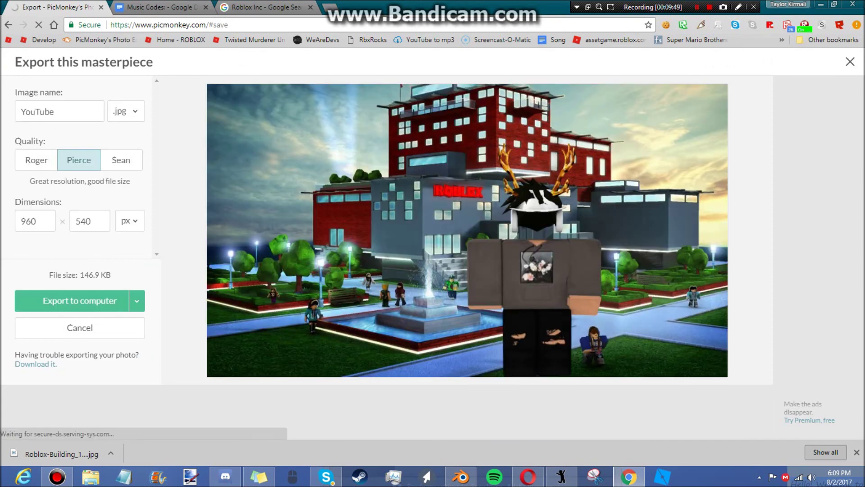
click(134, 115)
click(126, 150)
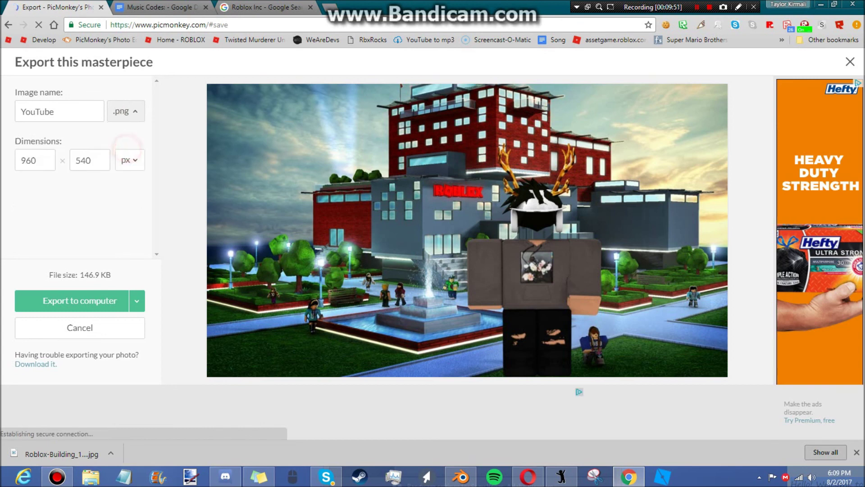